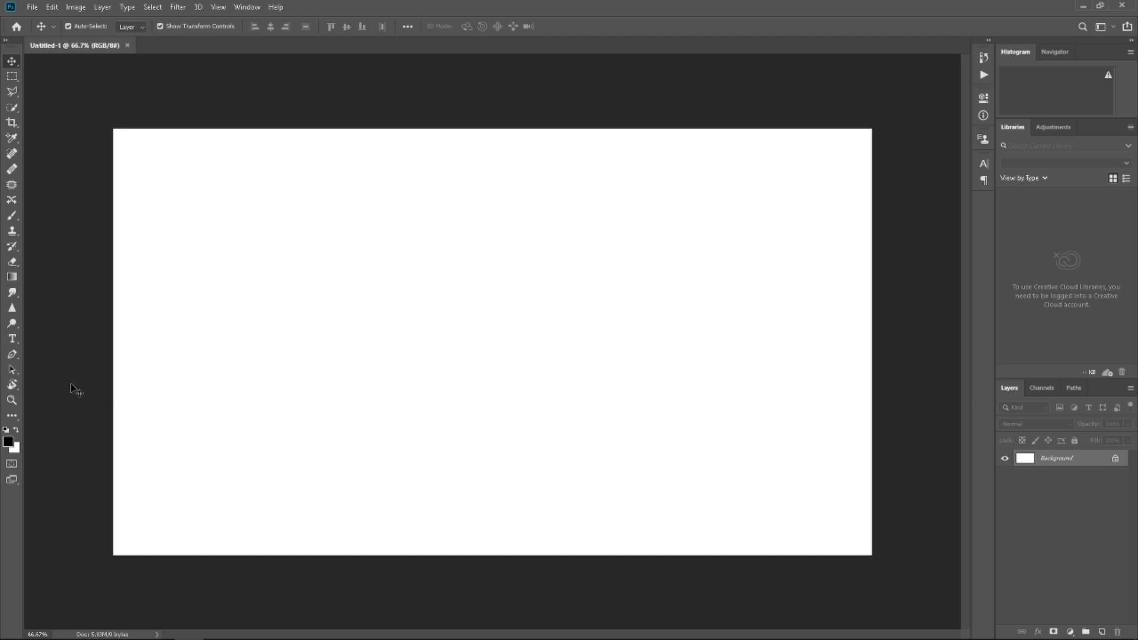
Fill the blank Untitled-1 canvas with black using the Paint Bucket Tool
key("alt+Tab")
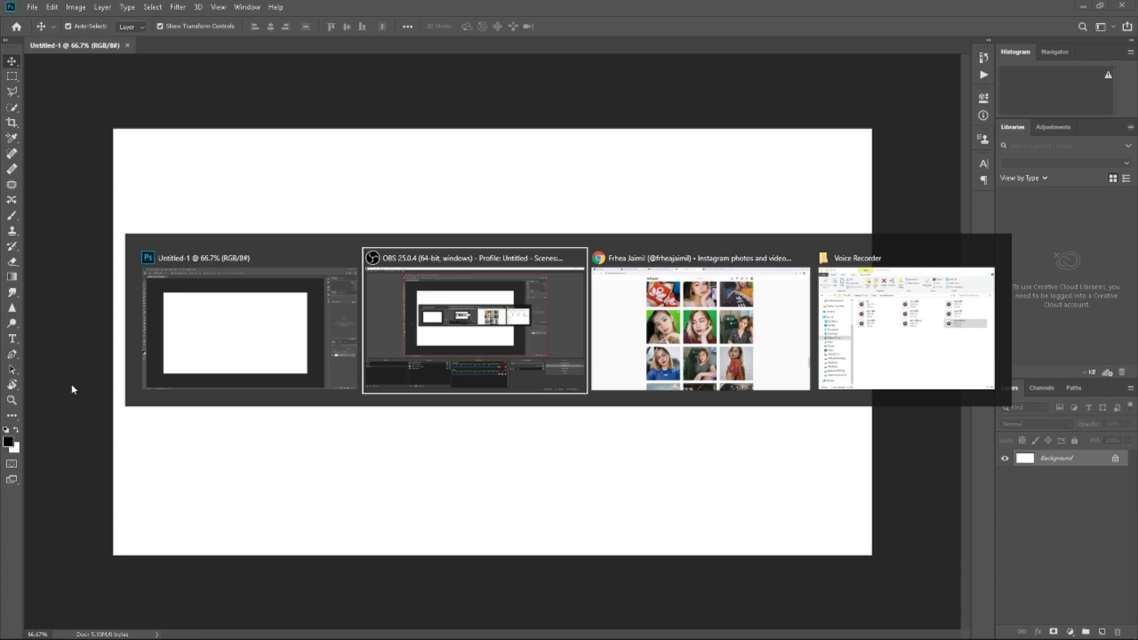
key("alt+Tab")
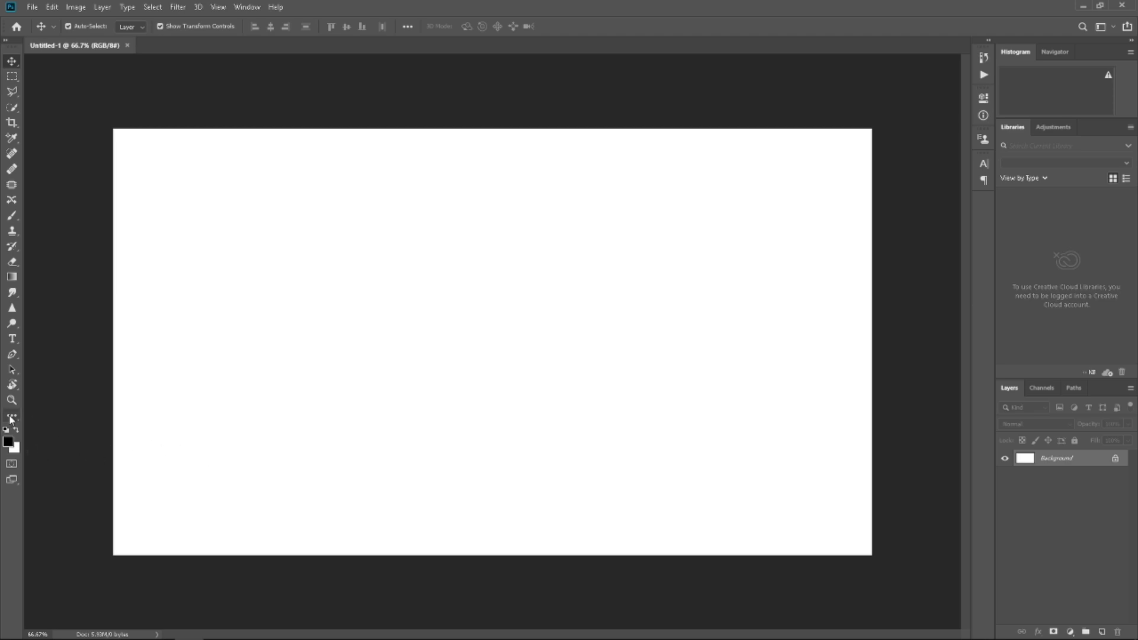
left_click(11, 418)
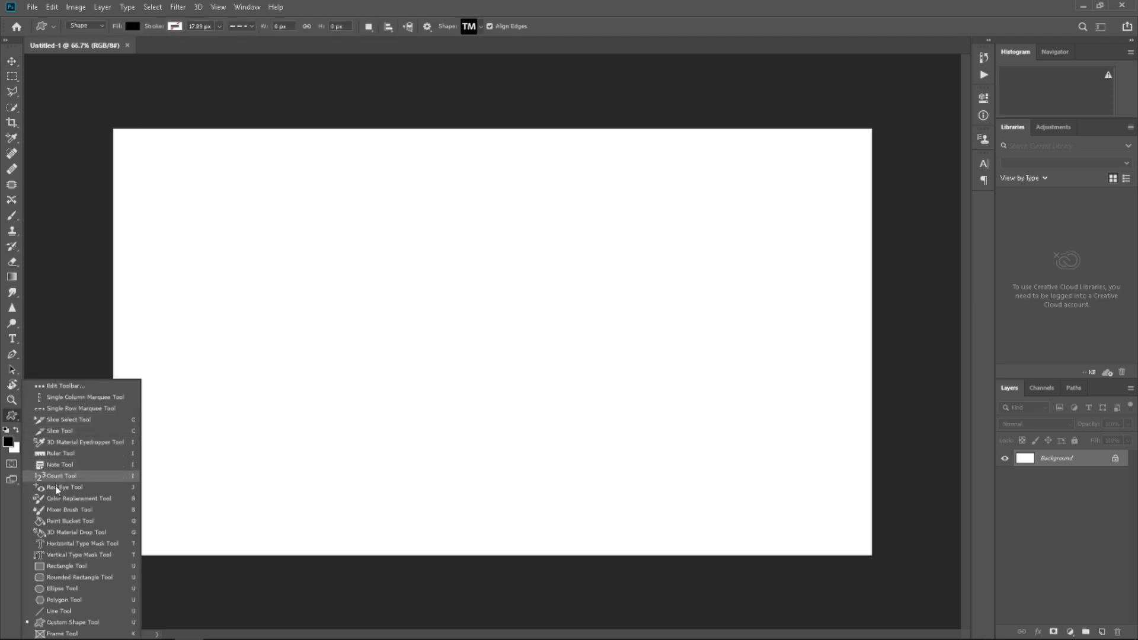
left_click(69, 521)
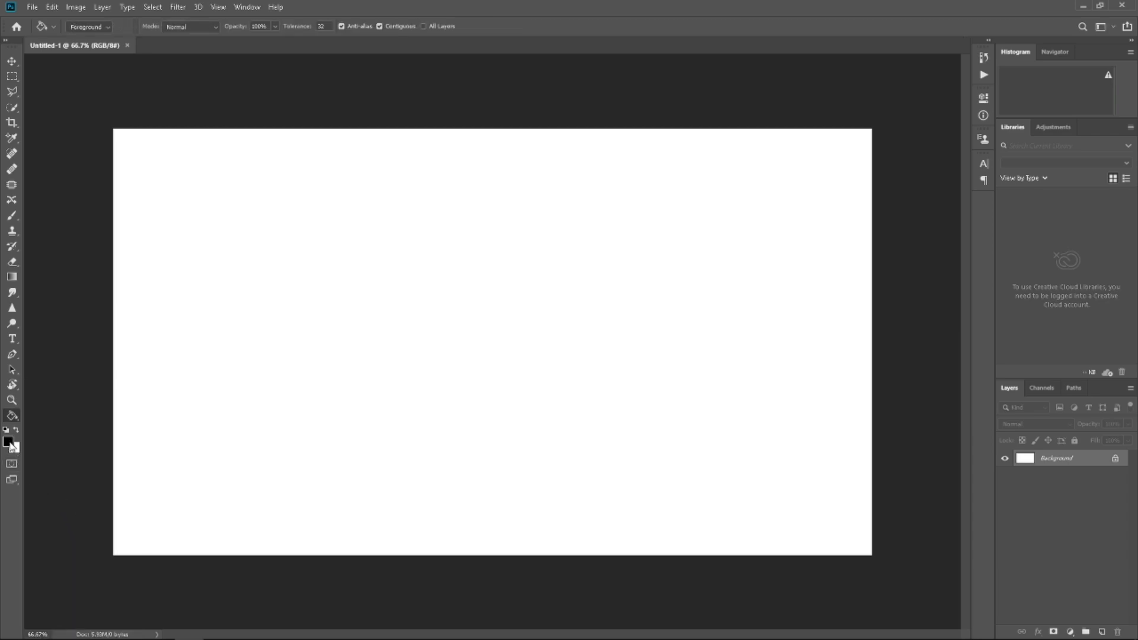
left_click(486, 364)
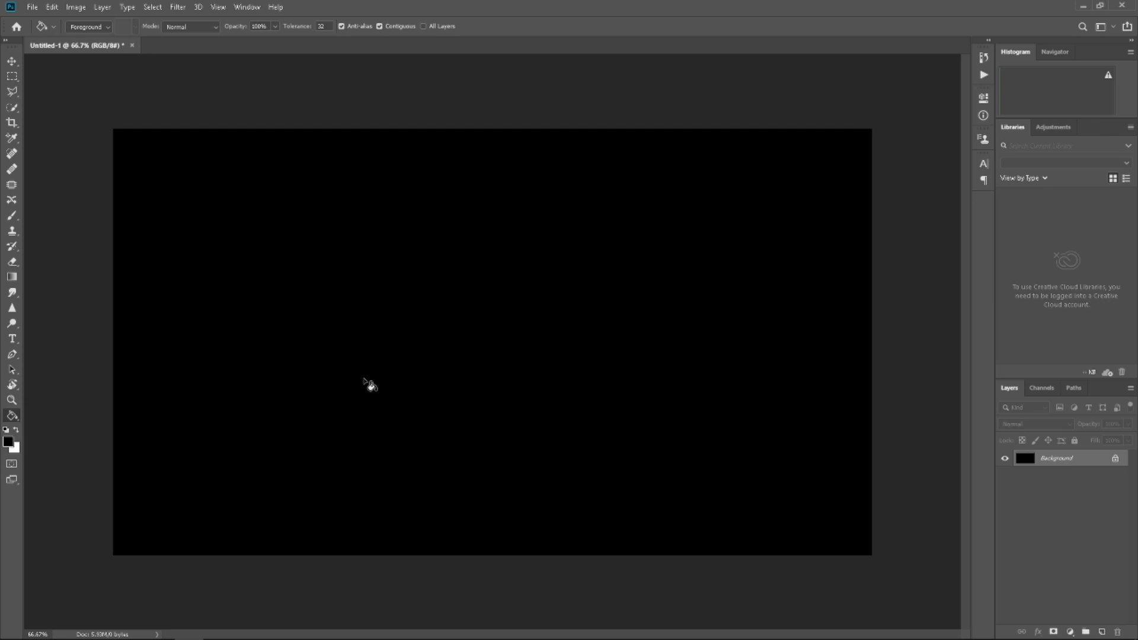
right_click(17, 418)
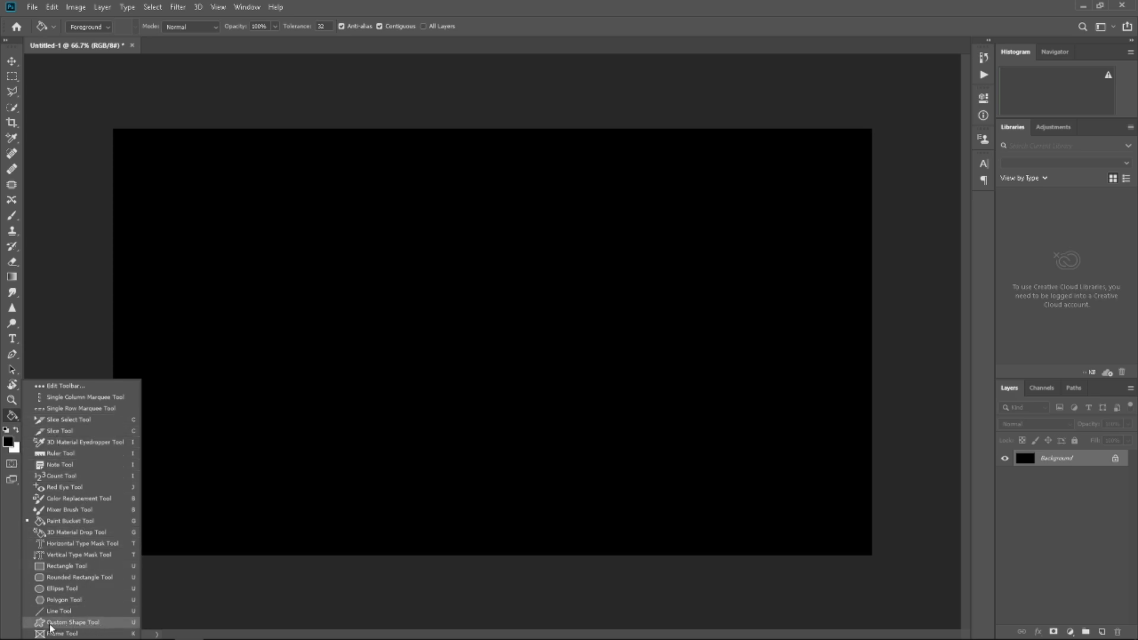
Draw the outlined triangle custom shape as Shape 1 across the canvas centre
left_click(89, 623)
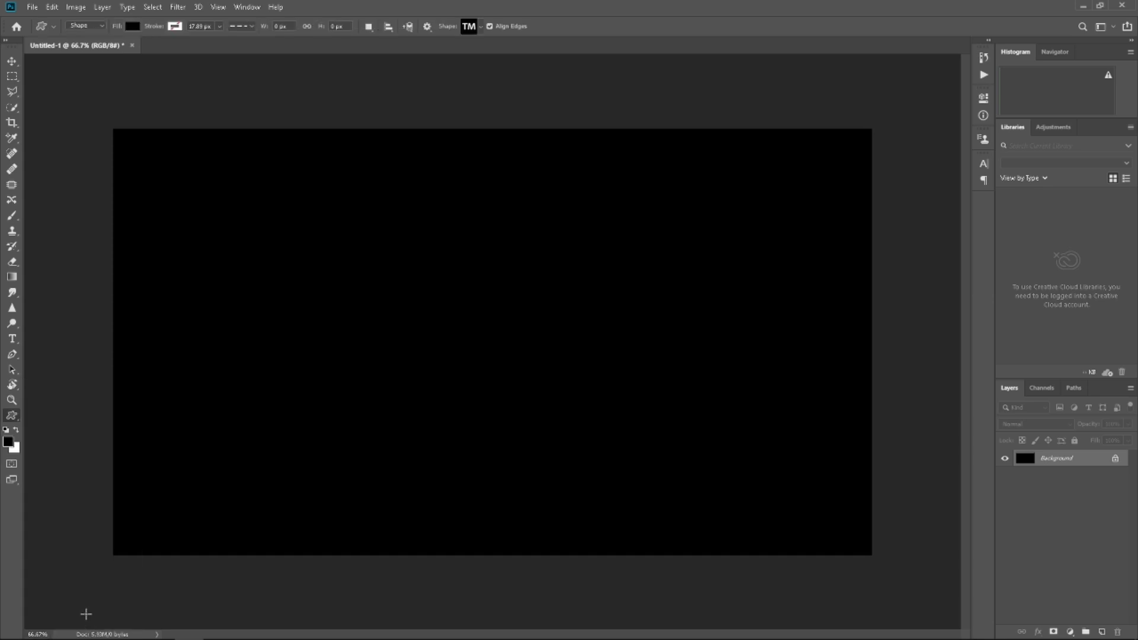
left_click(481, 26)
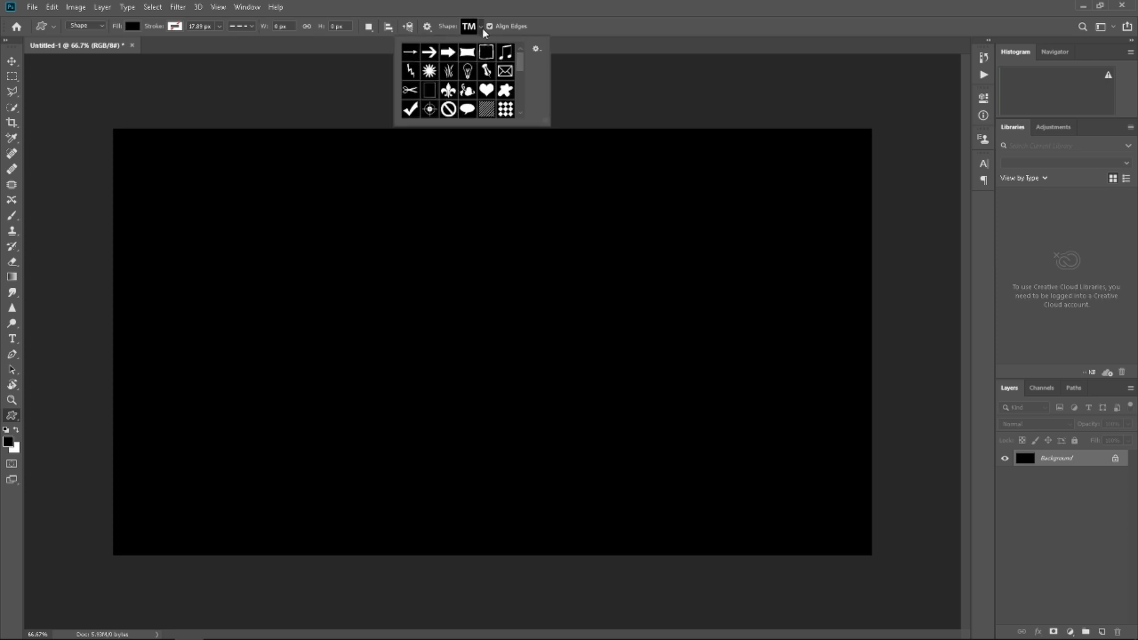
scroll(480, 74, "down", 1)
scroll(480, 74, "down", 1)
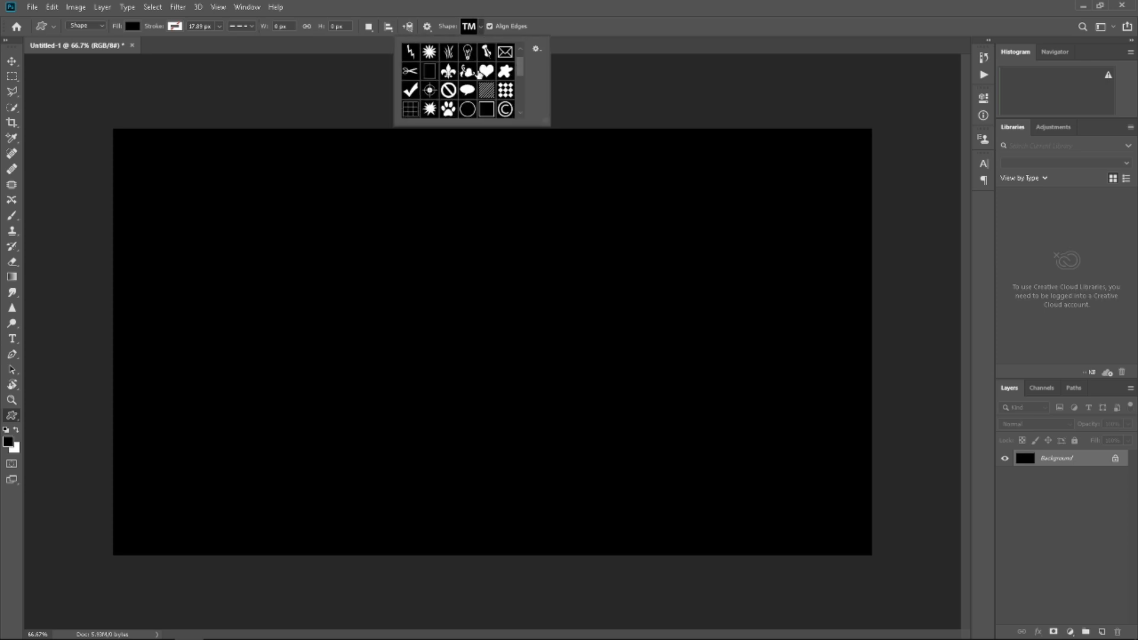
scroll(486, 89, "down", 1)
left_click(487, 100)
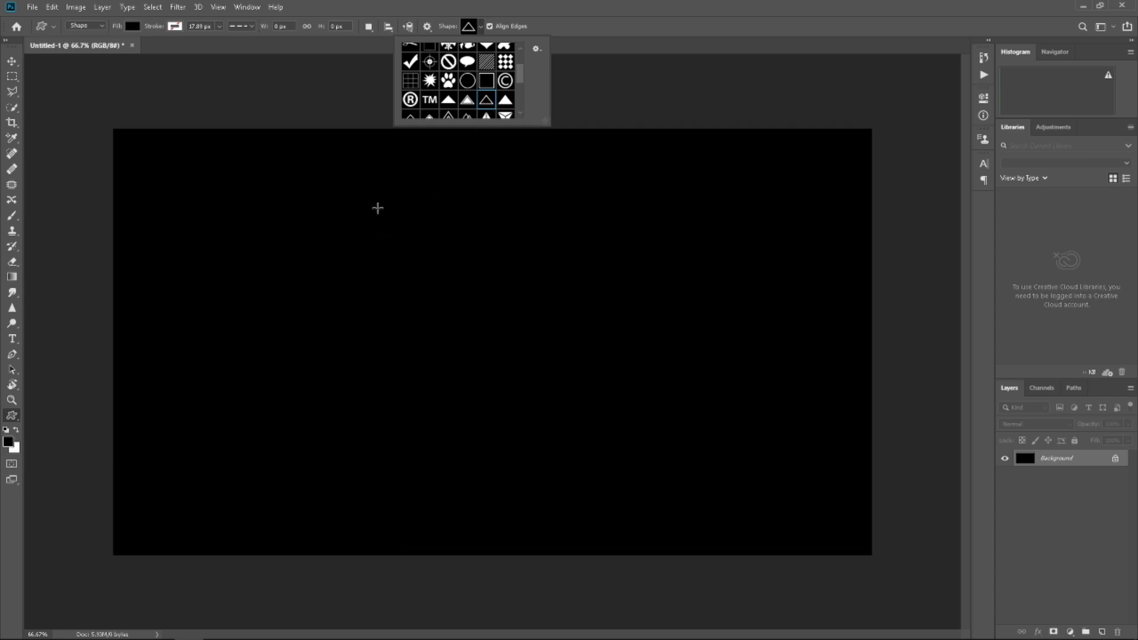
mouse_move(368, 209)
left_mouse_down()
mouse_move(486, 316)
mouse_move(742, 470)
left_mouse_up()
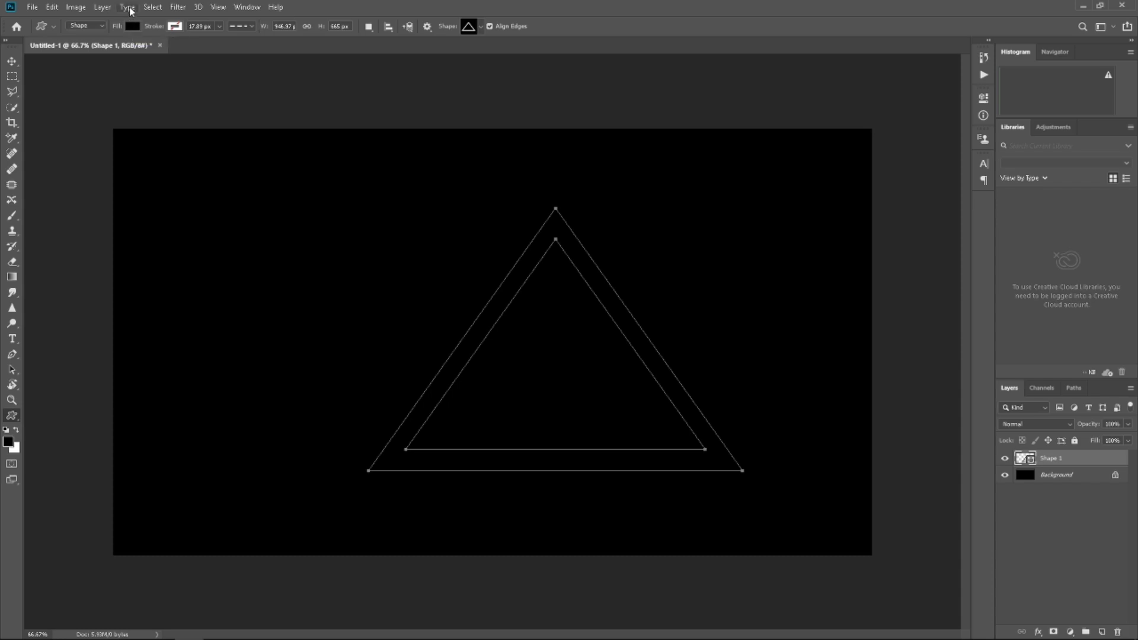
Set the triangle's fill colour to white
left_click(133, 26)
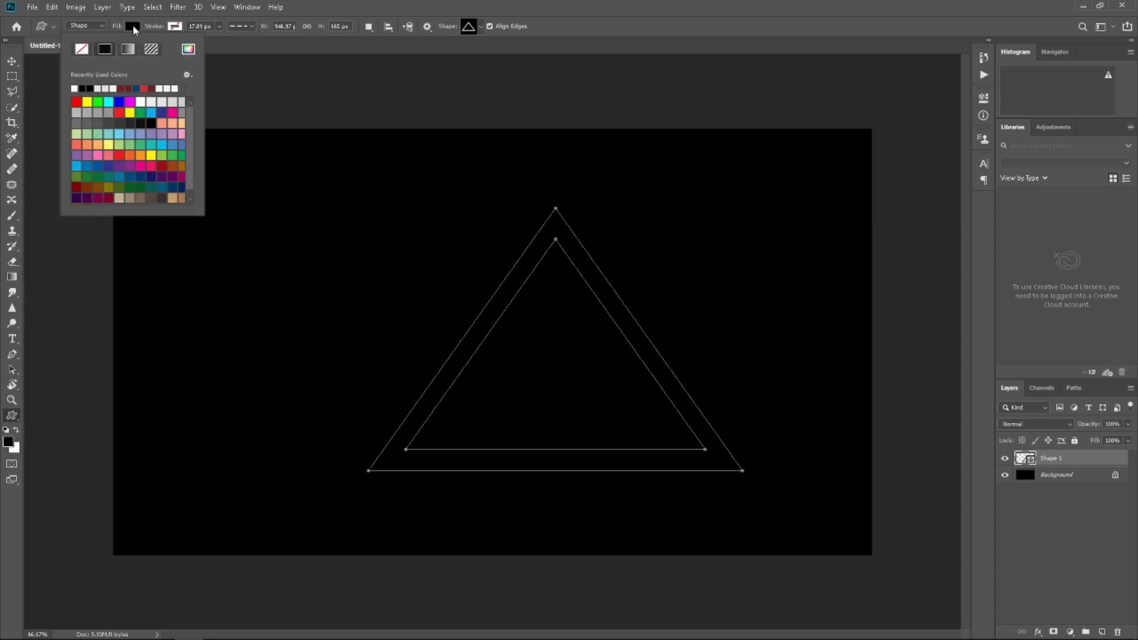
left_click(75, 87)
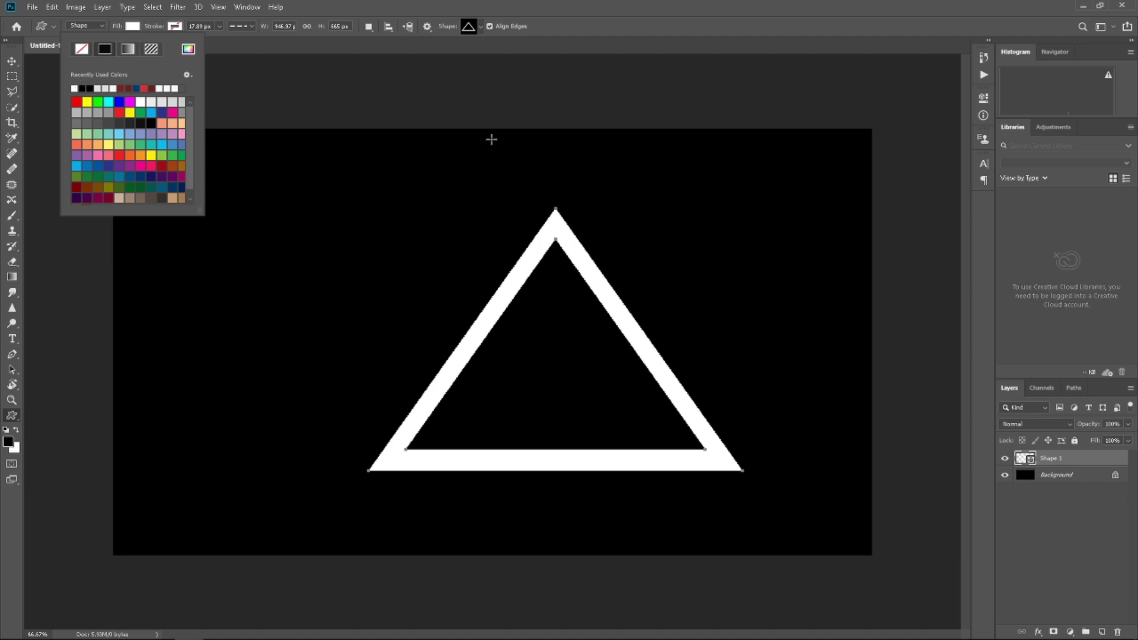
left_click(487, 101)
left_click(487, 101)
left_click(605, 253)
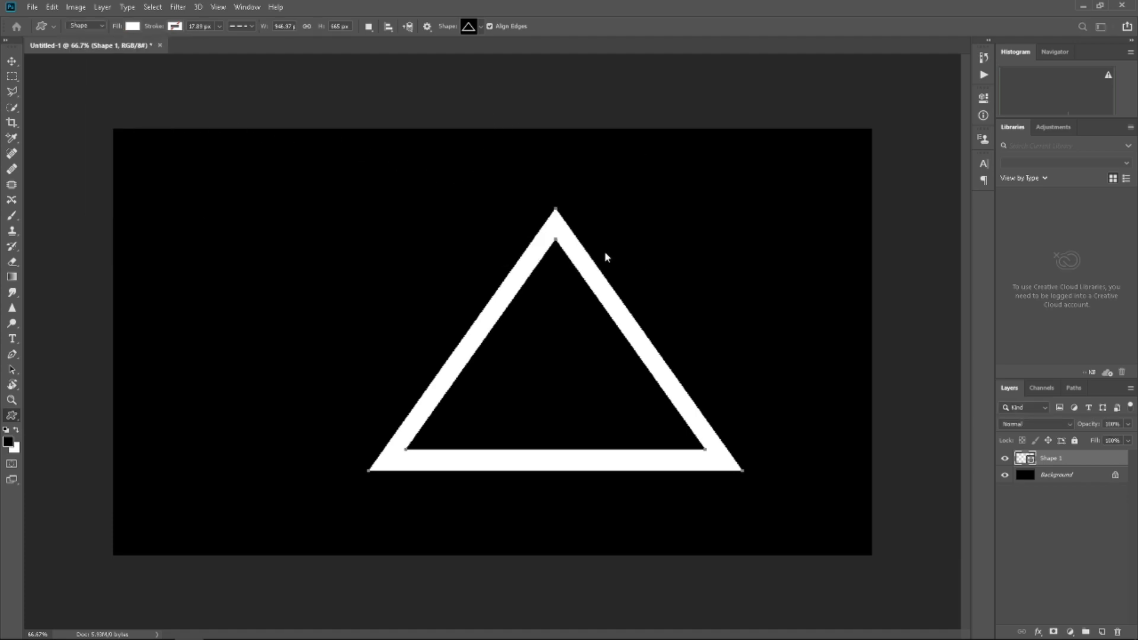
Centre the triangle on the canvas and scale it up
left_click(12, 62)
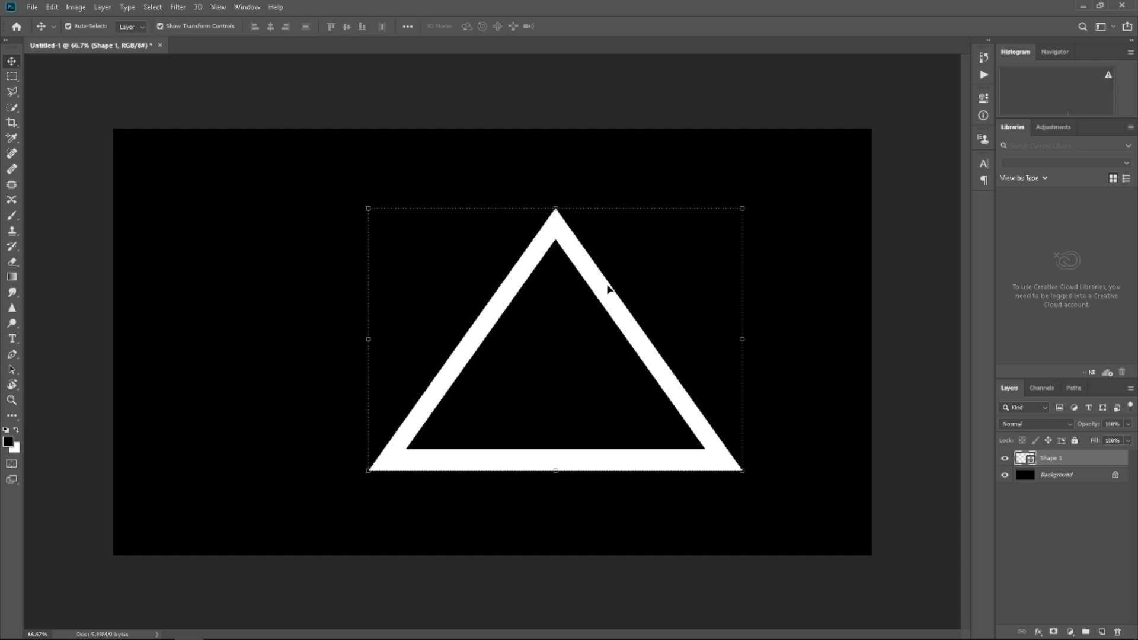
left_click_drag(622, 314, 567, 297)
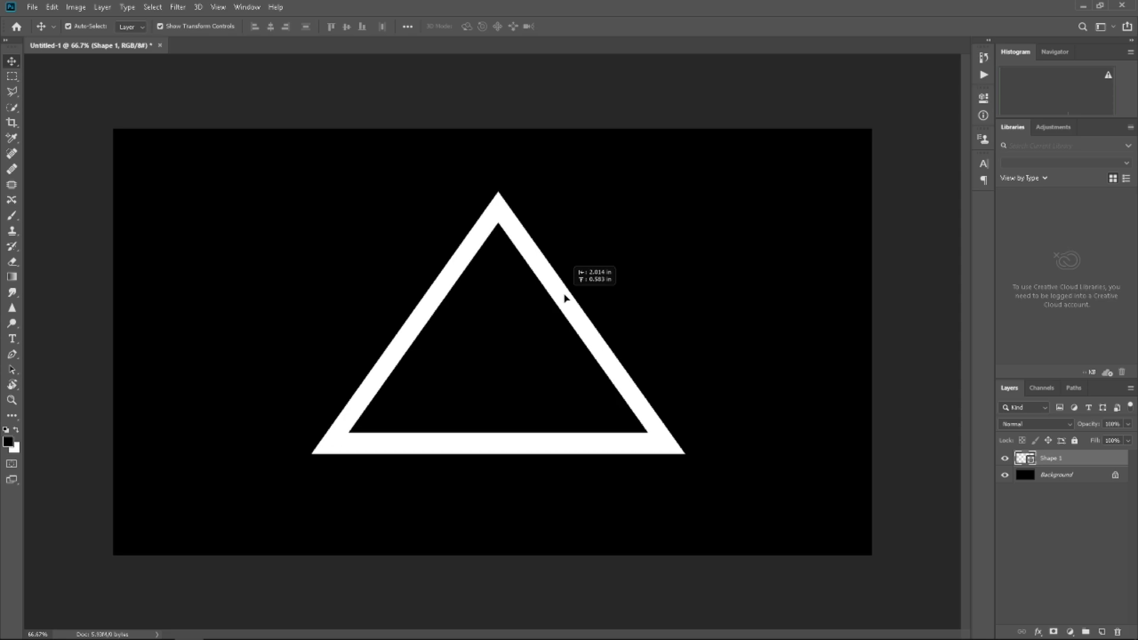
mouse_move(567, 296)
left_mouse_down()
mouse_move(556, 311)
mouse_move(577, 351)
left_mouse_up()
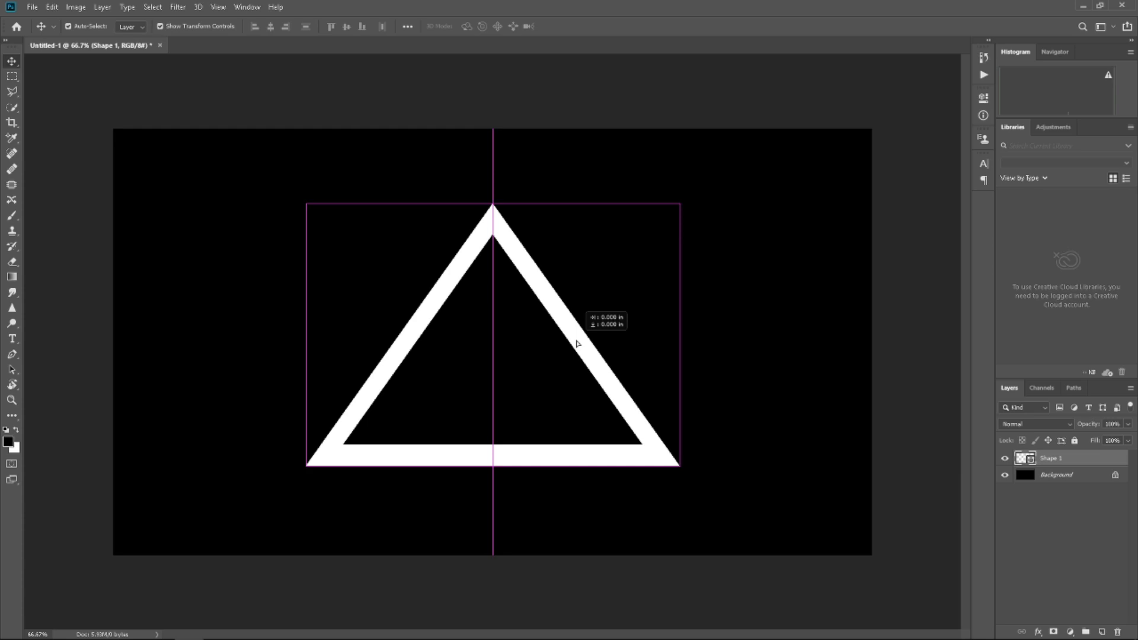
left_click_drag(578, 349, 658, 434)
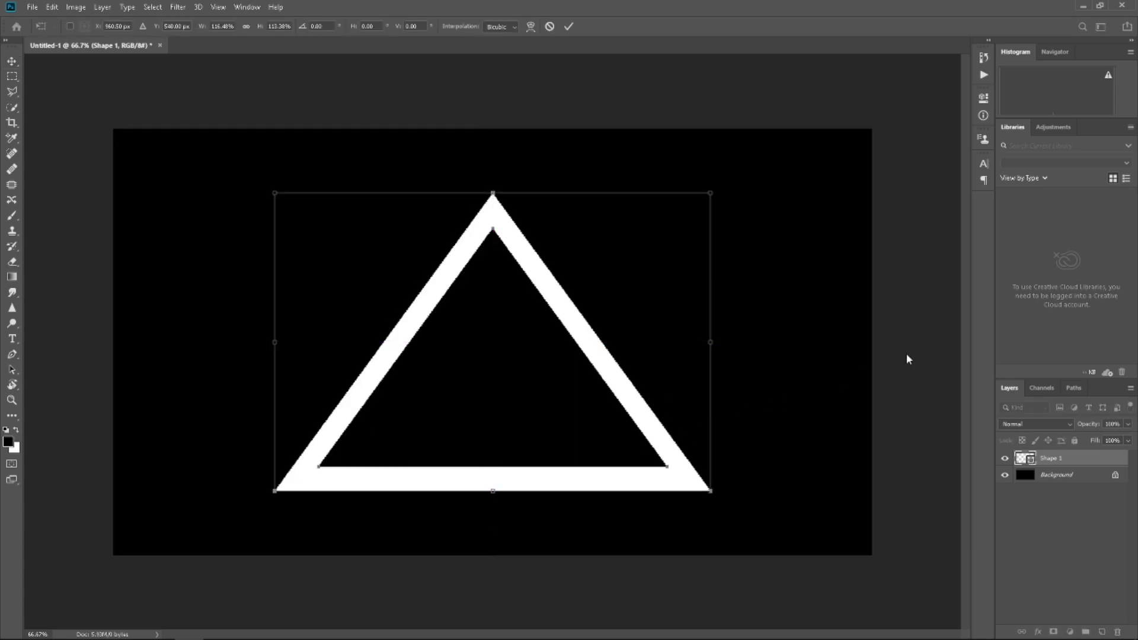
key("Return")
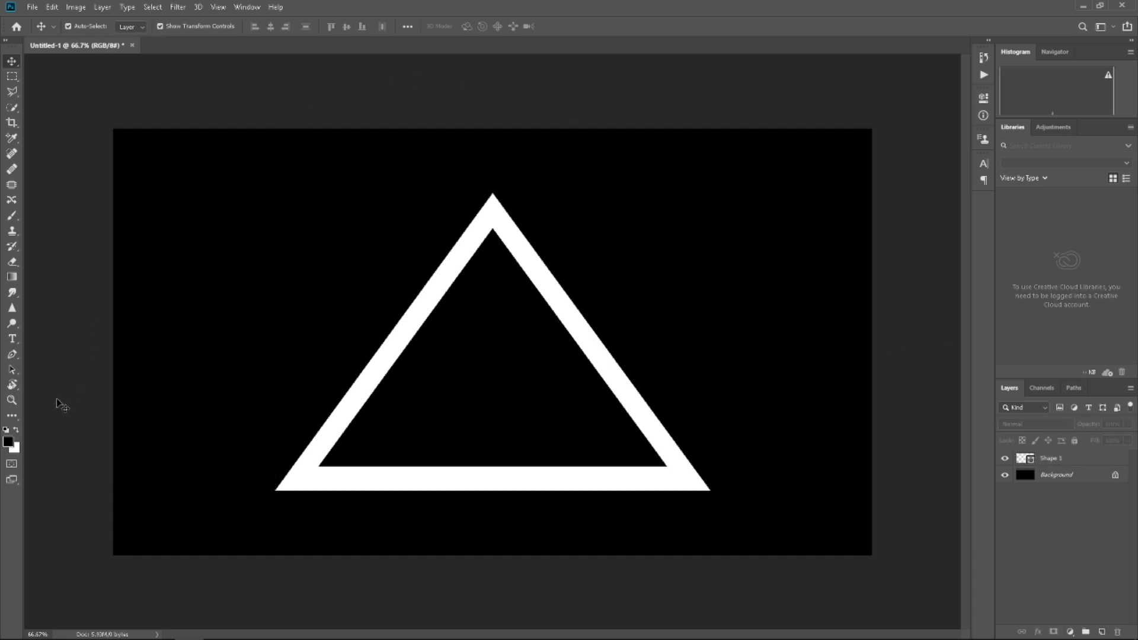
Draw a second outlined triangle custom shape over the first one
left_click(11, 417)
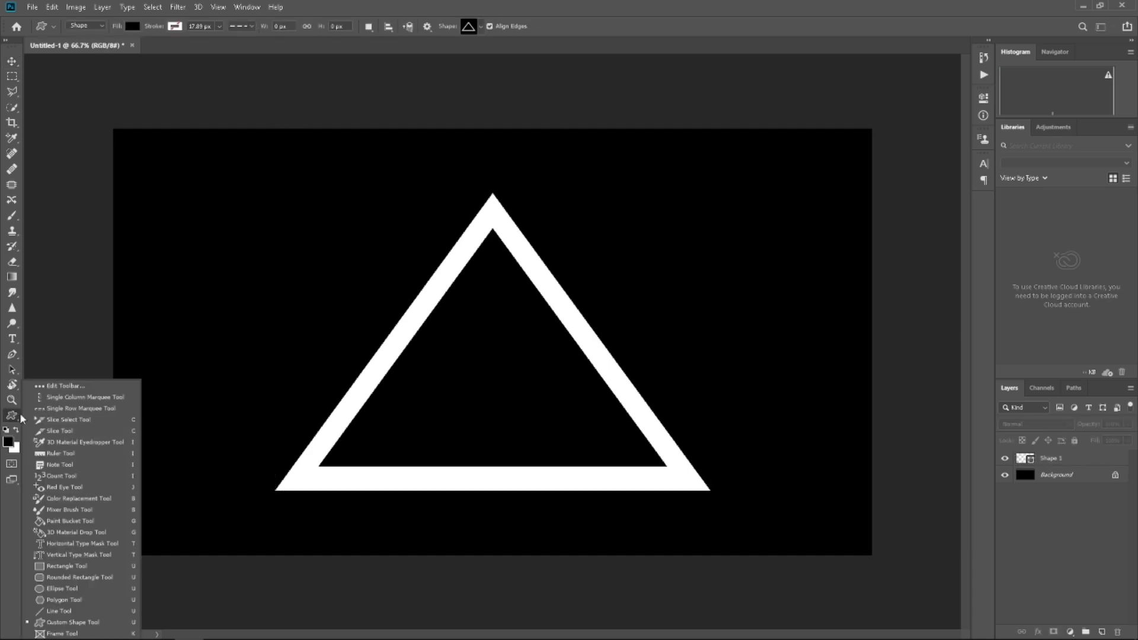
left_click(65, 622)
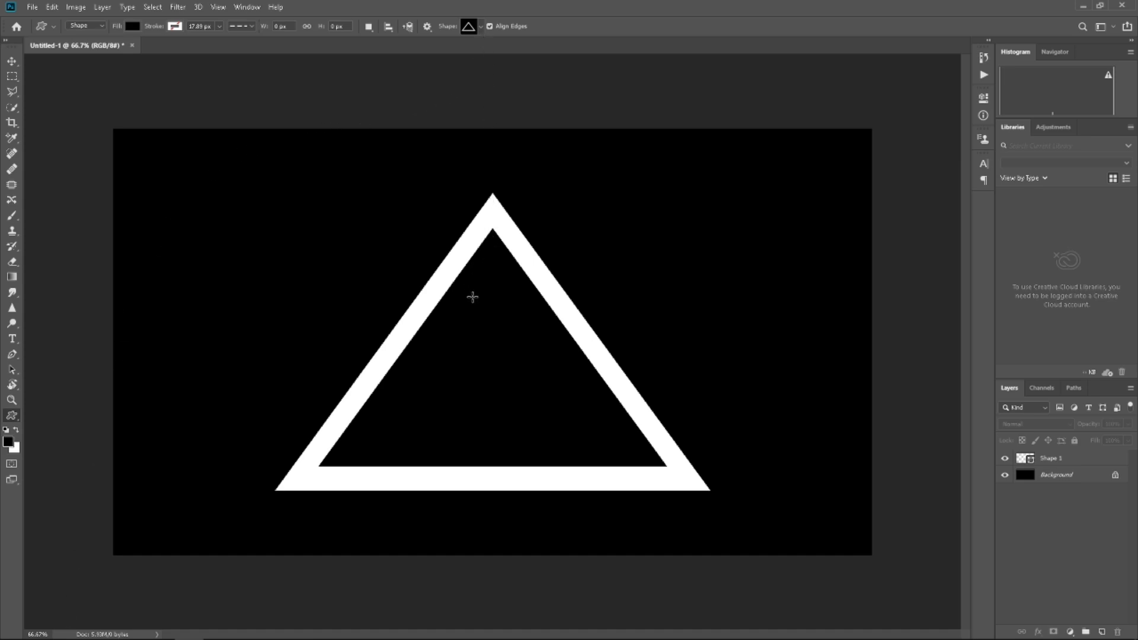
left_click(479, 31)
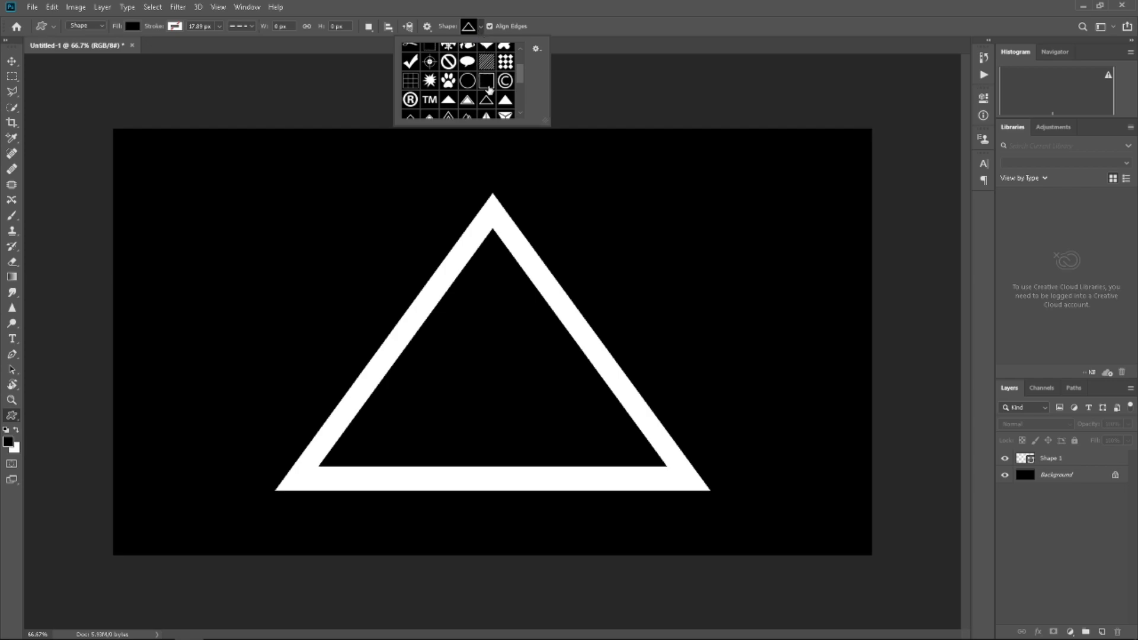
left_click(492, 104)
left_click(457, 300)
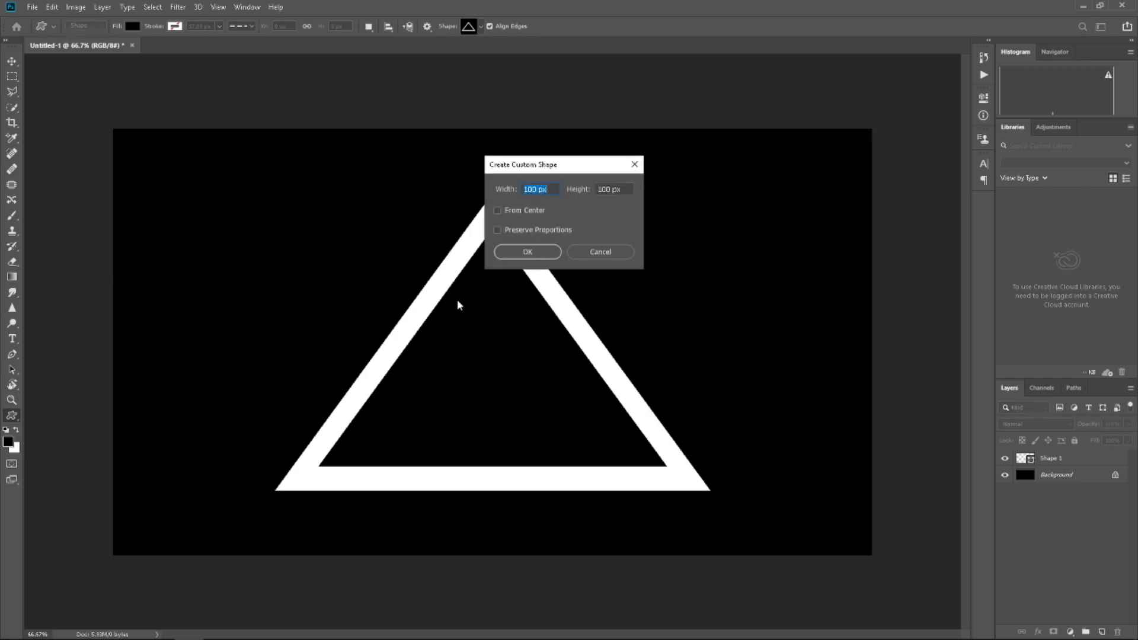
left_click(610, 249)
left_click_drag(343, 221, 688, 478)
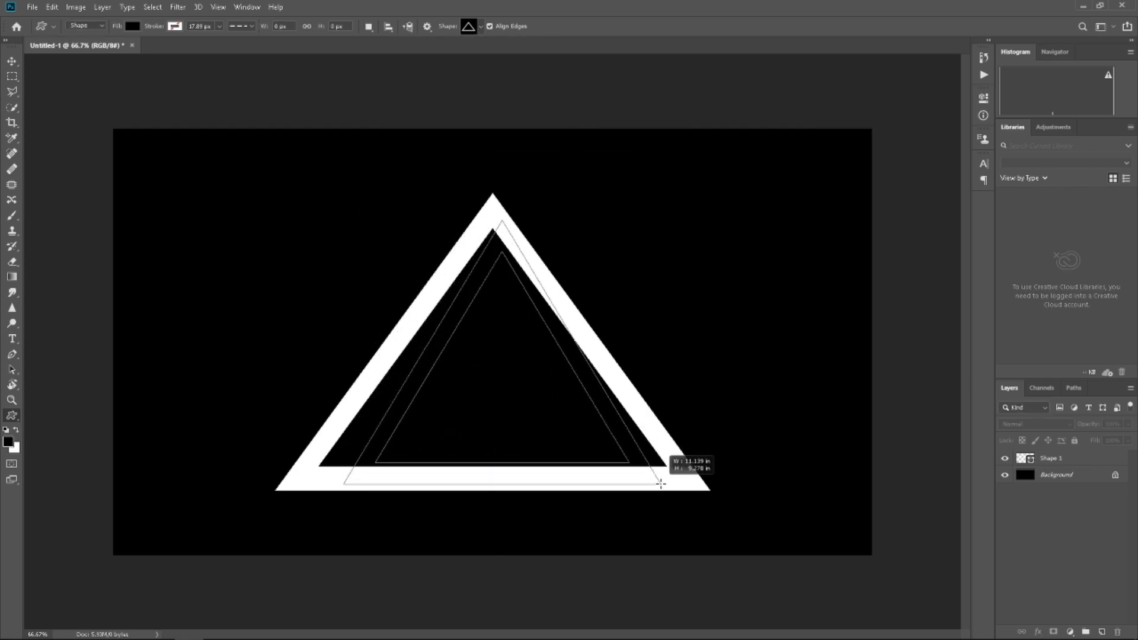
Give the second triangle, Shape 2, a white fill
left_click(132, 27)
left_click(76, 88)
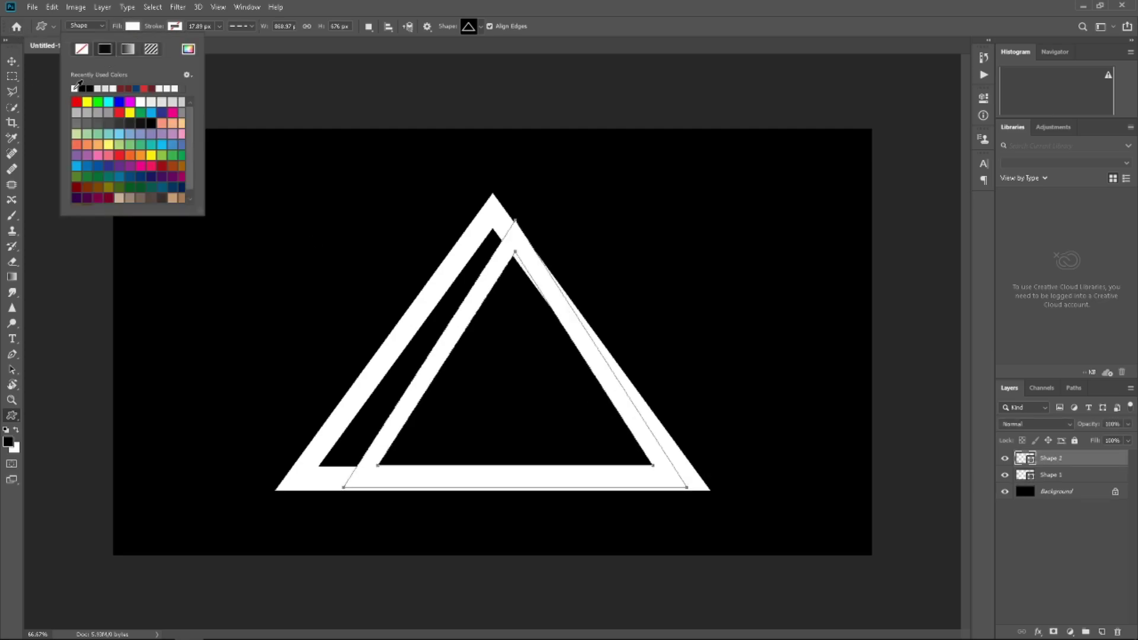
left_click(251, 83)
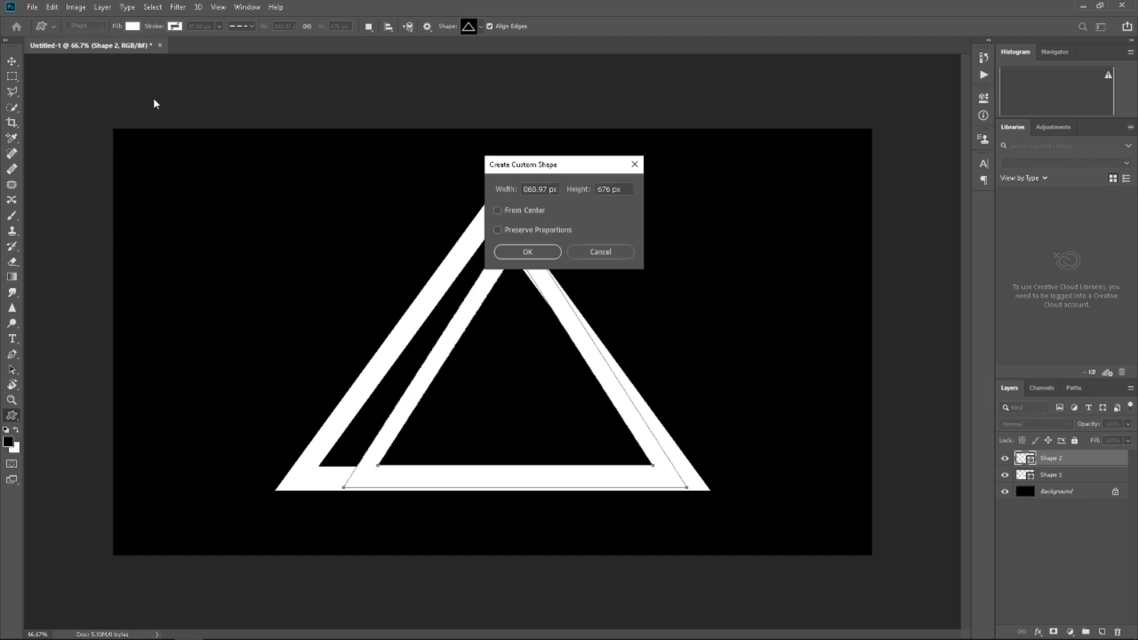
left_click(616, 251)
Move and scale Shape 2 down to leave a thin, even black gap inside the outer triangle
key("v")
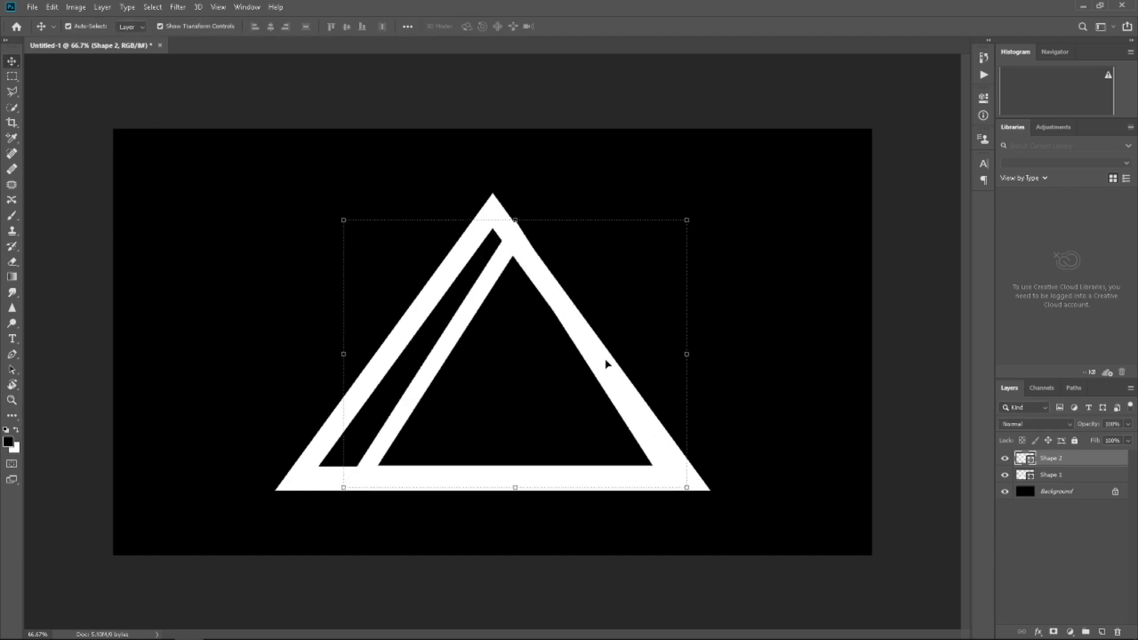
mouse_move(607, 363)
left_mouse_down()
mouse_move(581, 353)
mouse_move(576, 377)
left_mouse_up()
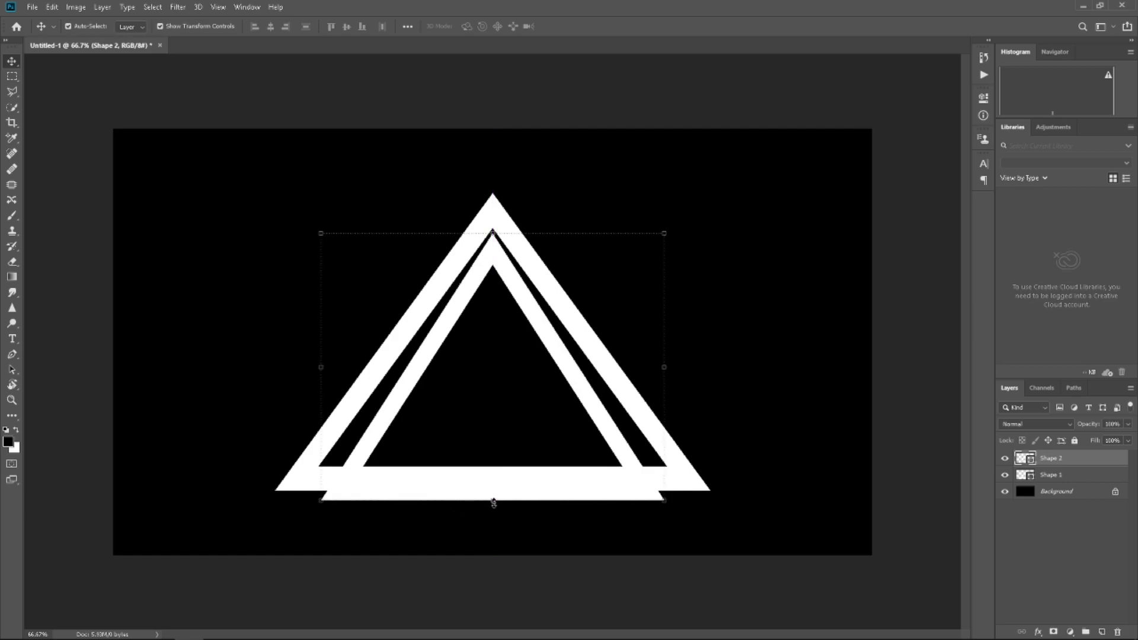
left_click_drag(493, 502, 494, 459)
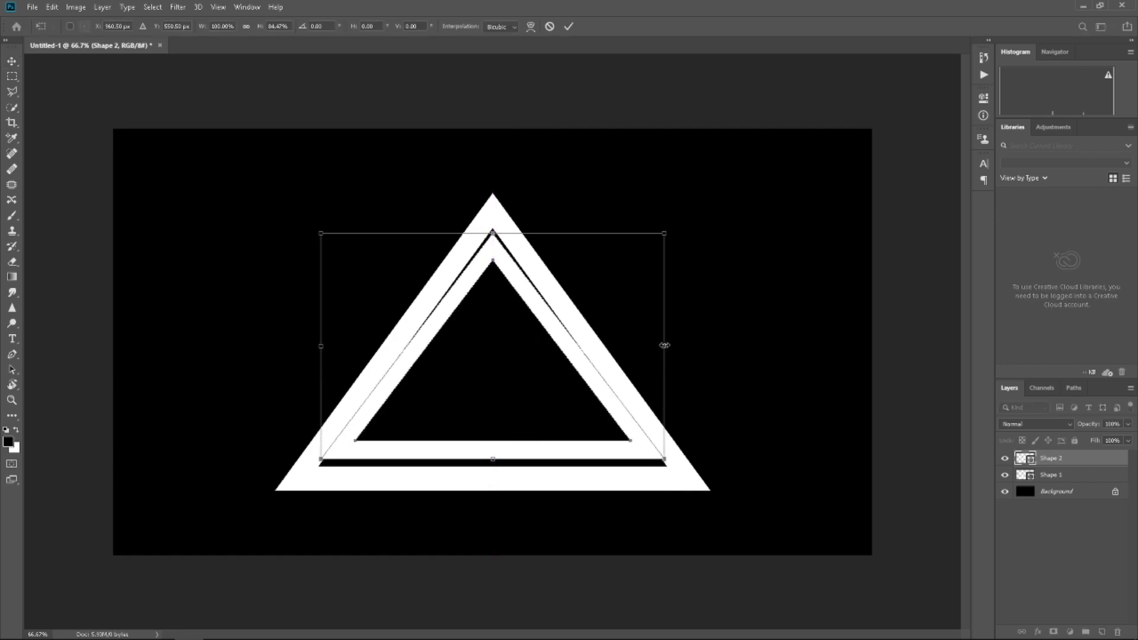
left_click_drag(665, 345, 646, 346)
left_click_drag(321, 346, 339, 345)
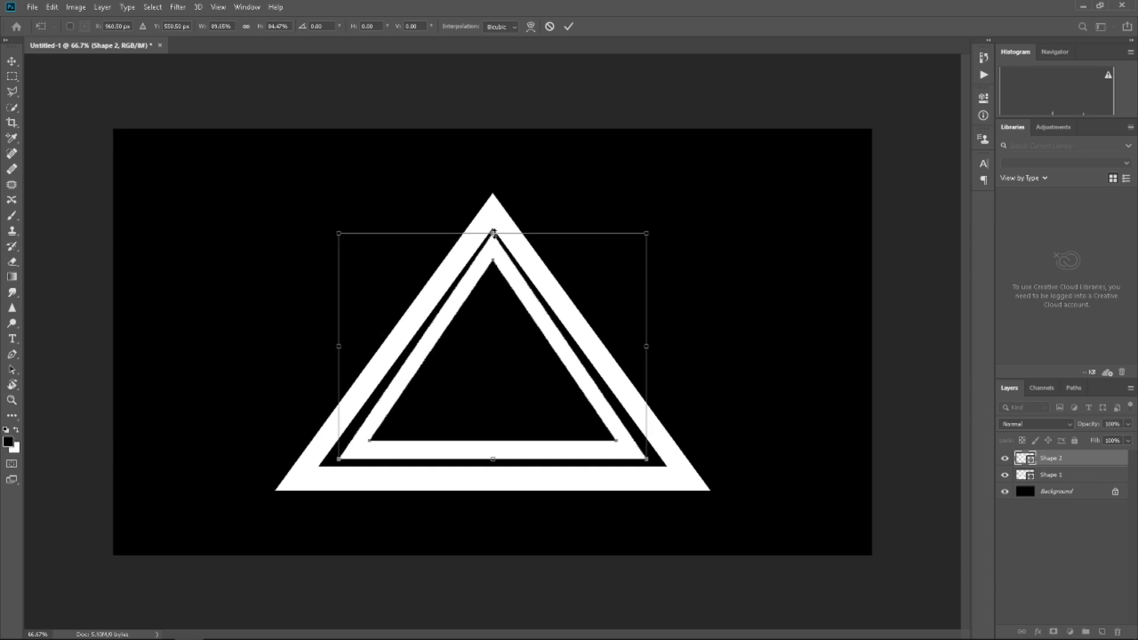
left_click_drag(493, 233, 493, 242)
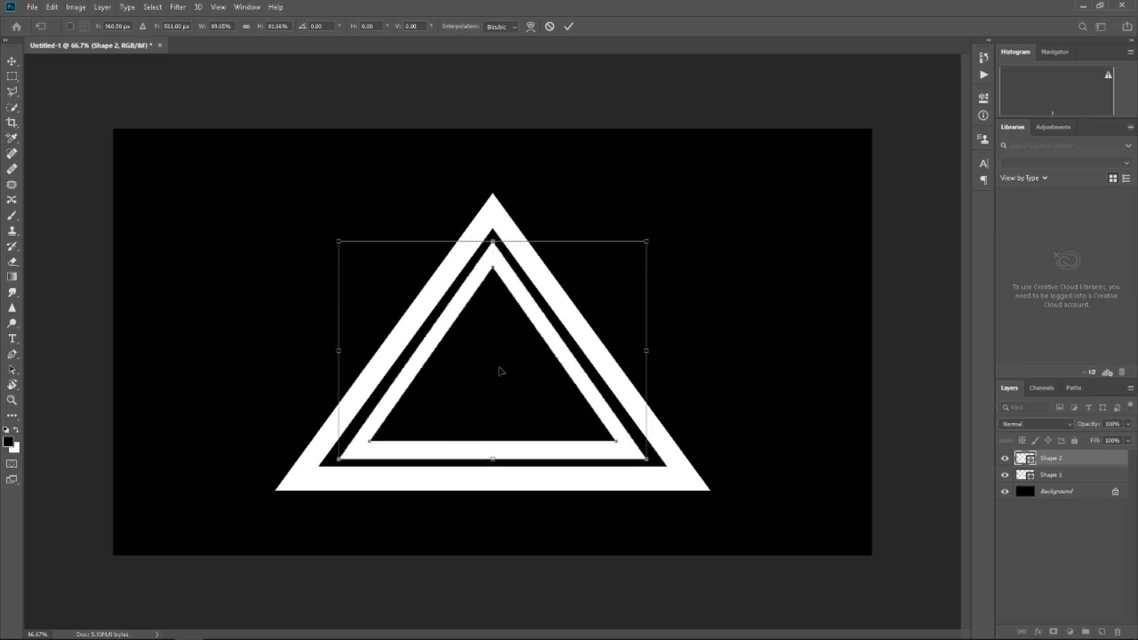
left_click_drag(492, 459, 492, 457)
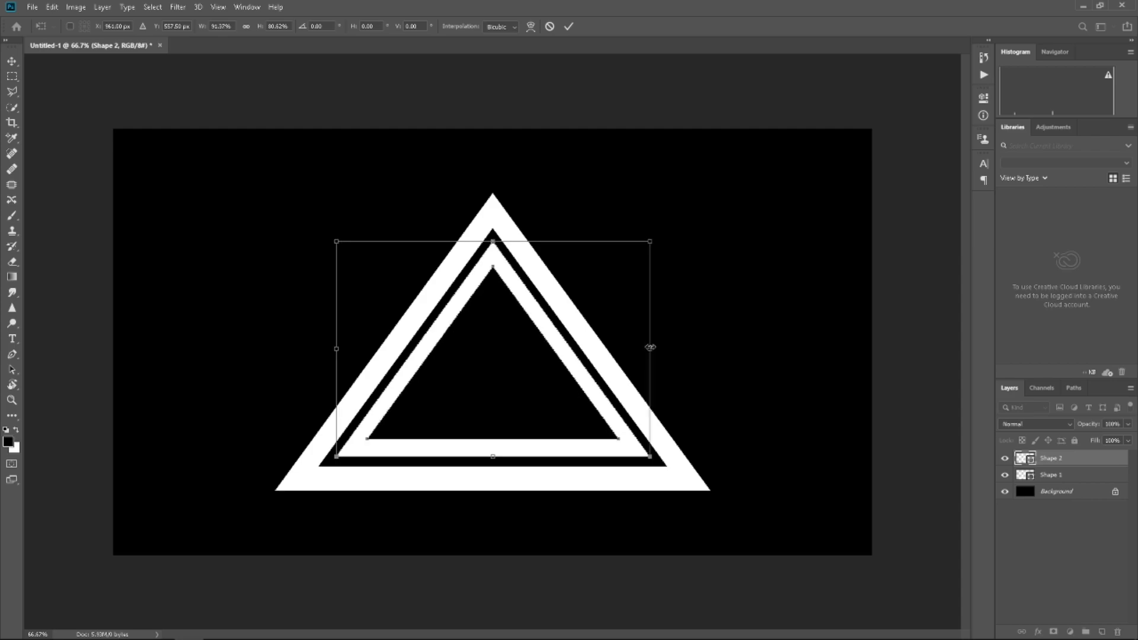
key("Return")
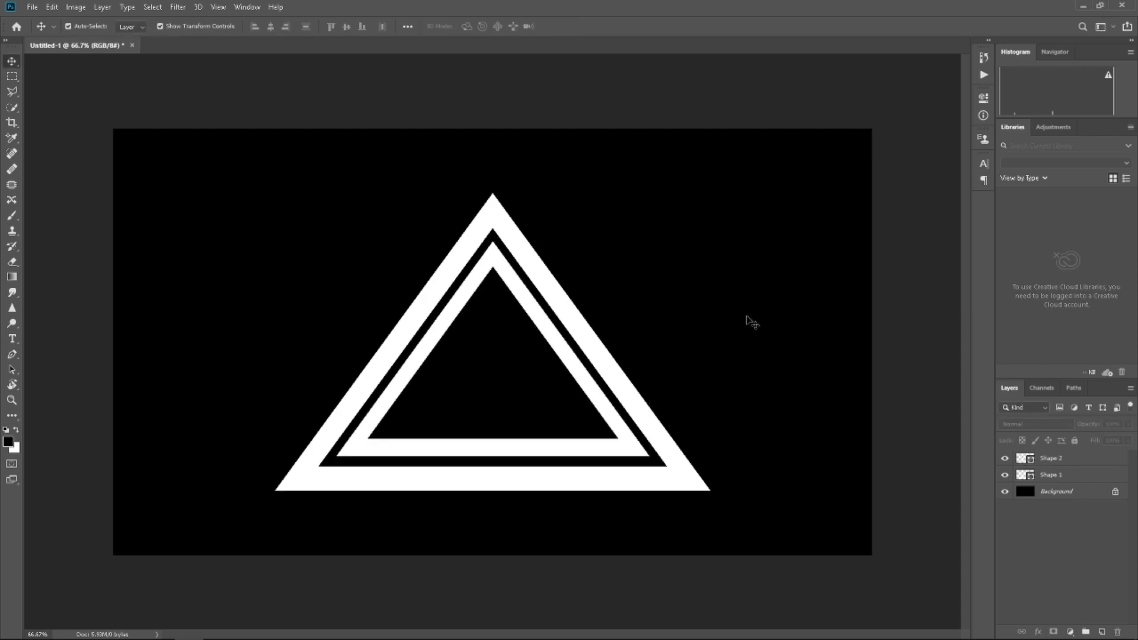
key("u")
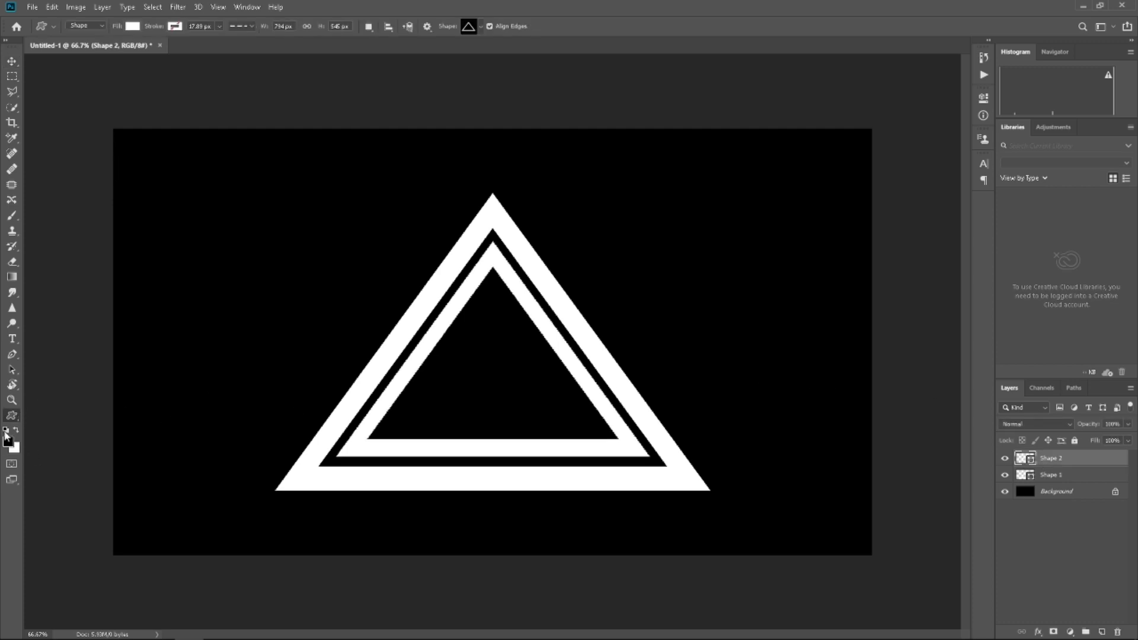
left_click(11, 415)
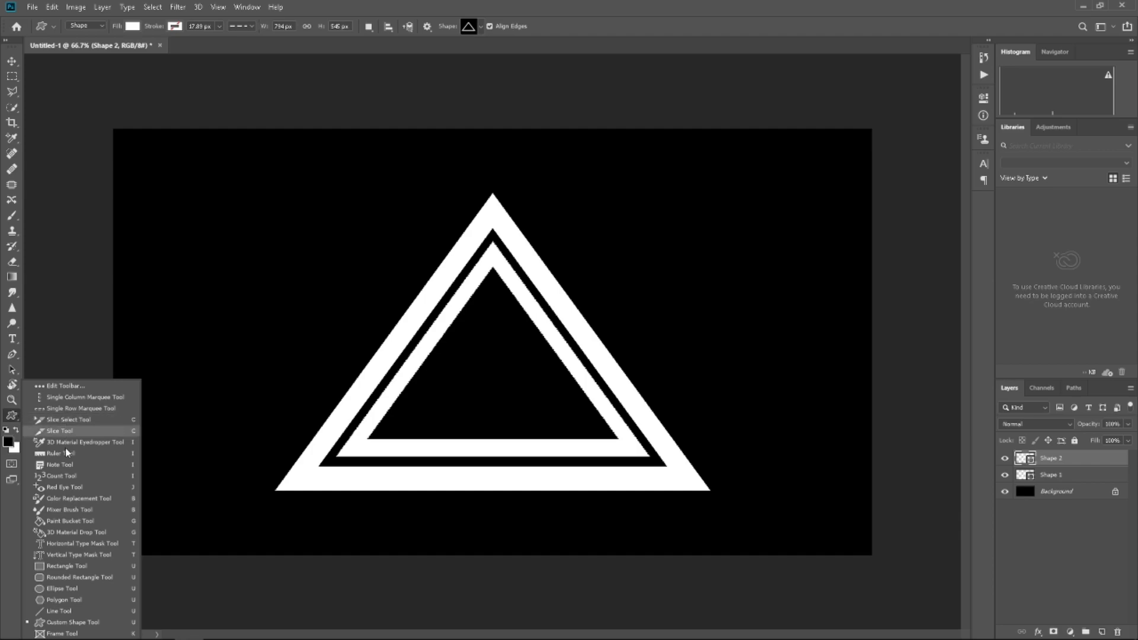
Set the Rectangle Tool's fill to black and dismiss the Create Rectangle prompt
left_click(62, 566)
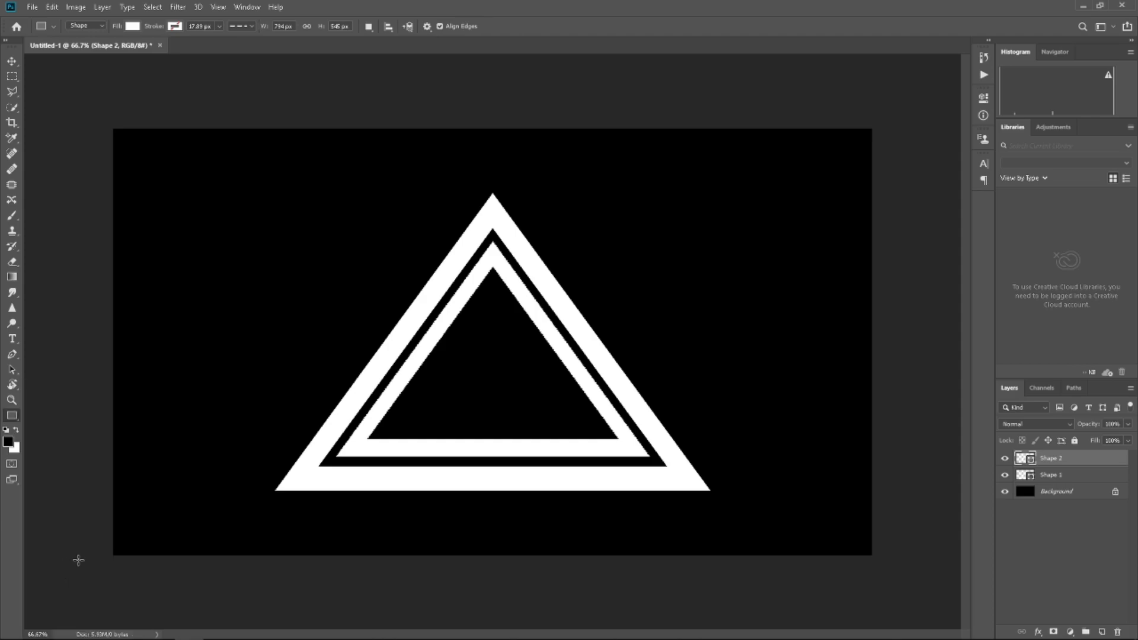
left_click(132, 27)
left_click(84, 88)
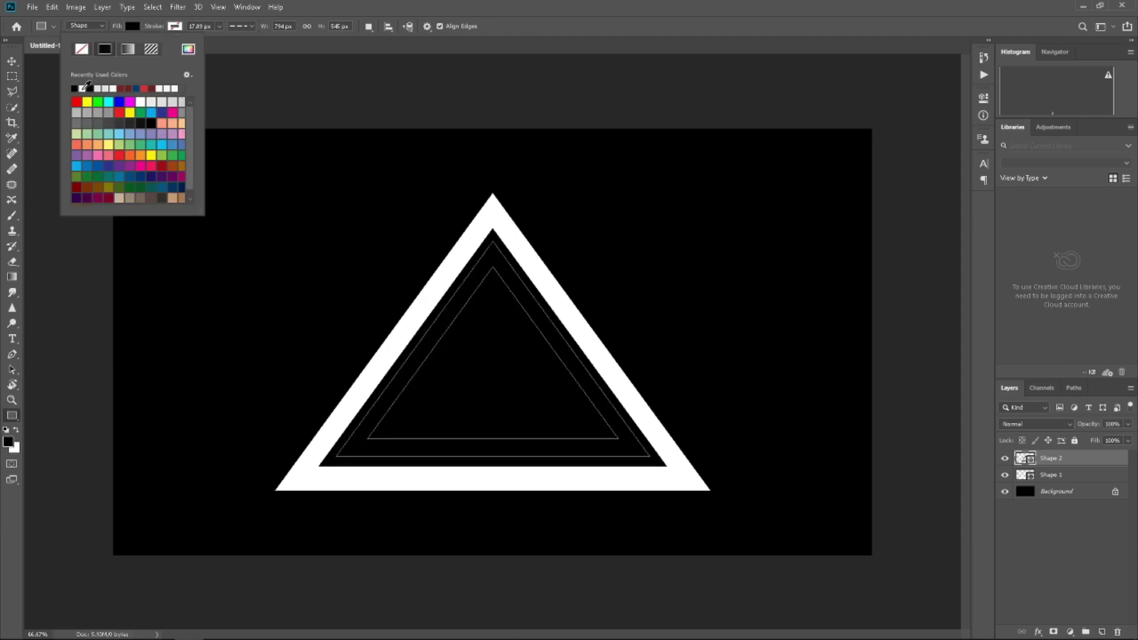
left_click(84, 88)
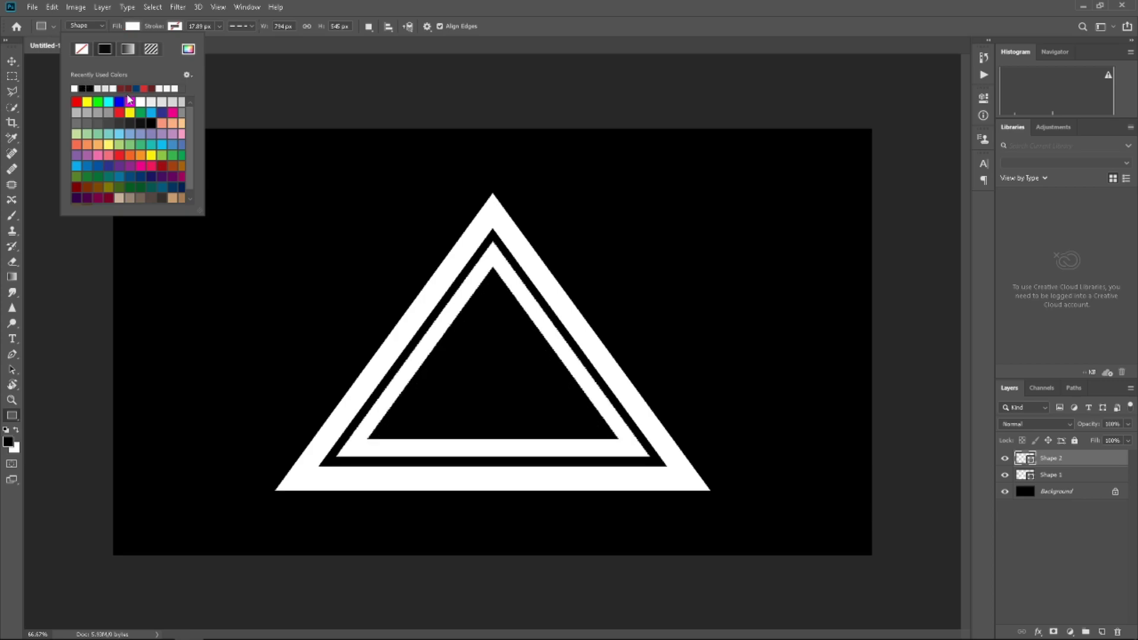
left_click(299, 92)
left_click(600, 239)
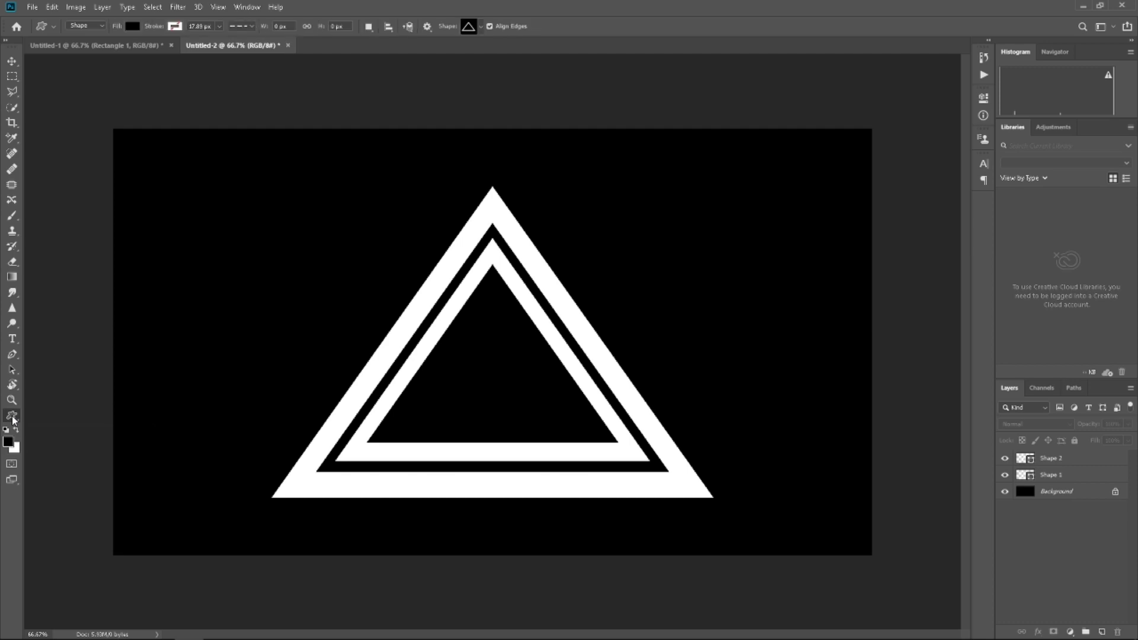
Draw black Rectangle 1 across the lower triangles and move it into place
left_click_drag(13, 419, 90, 575)
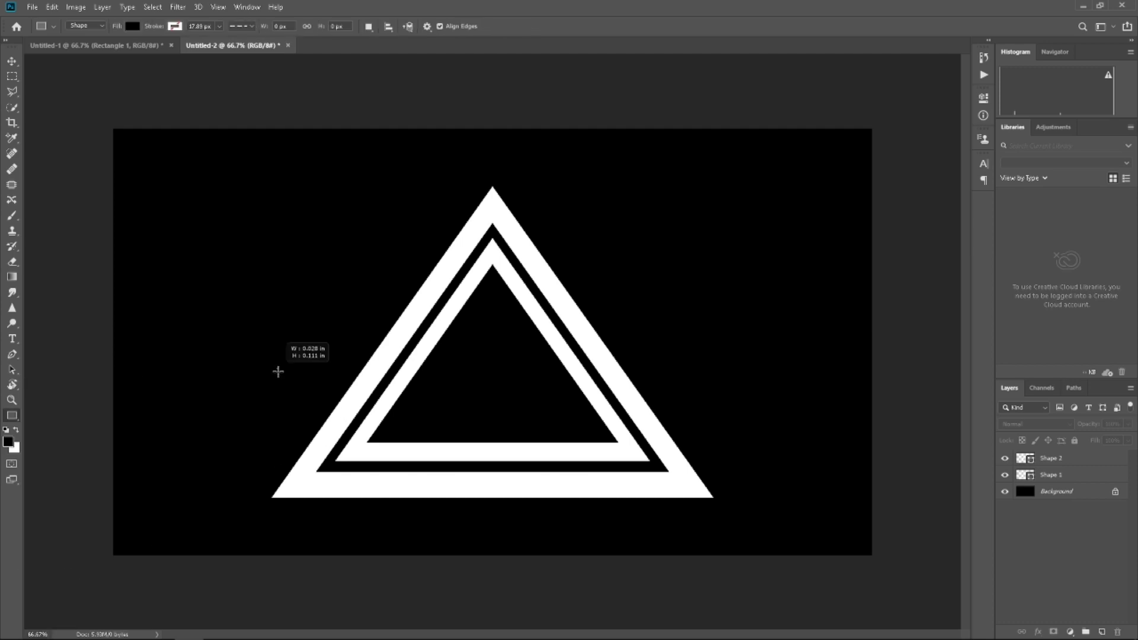
left_click_drag(277, 369, 745, 422)
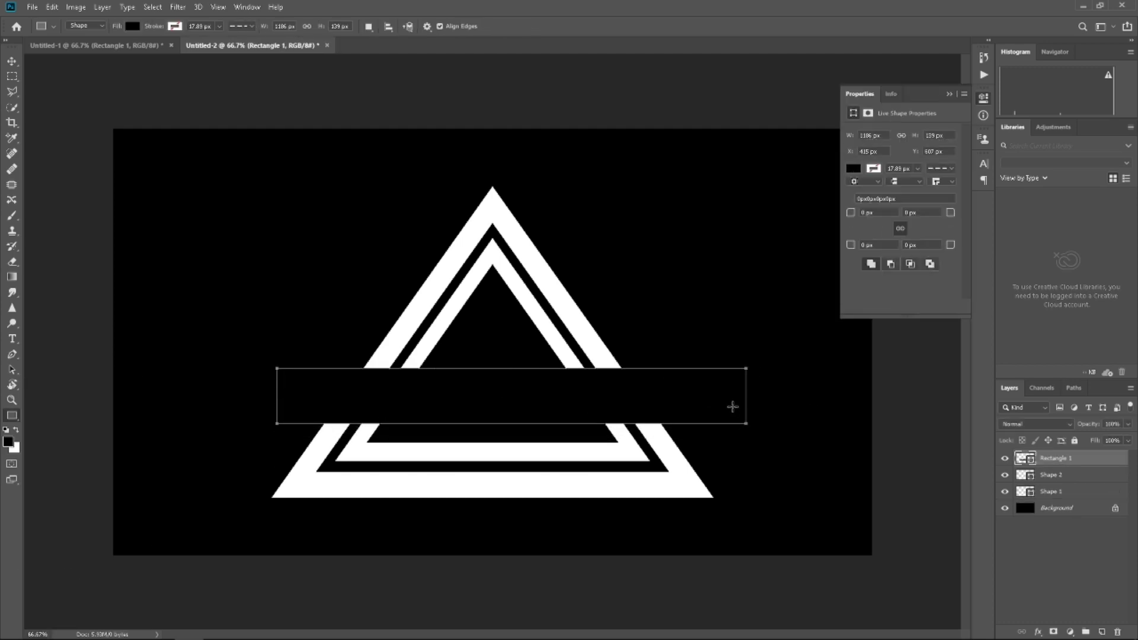
left_click(943, 391)
left_click(631, 244)
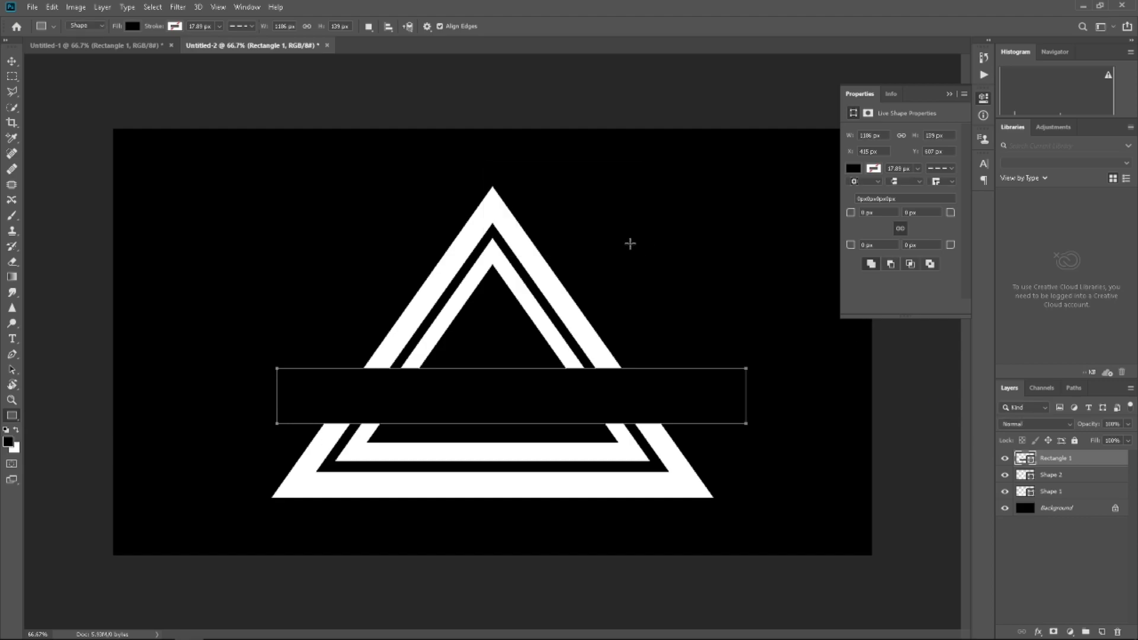
left_click(952, 93)
left_click(12, 61)
left_click_drag(563, 375, 664, 393)
left_click(674, 288)
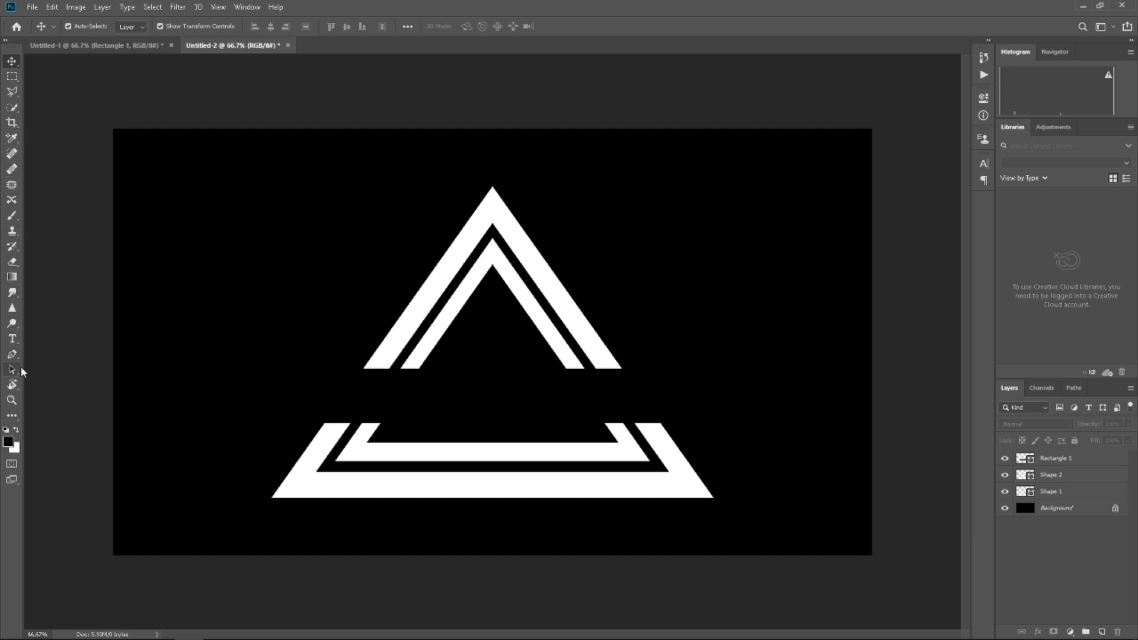
Draw a 510 × 69 px black Rectangle 2 across the upper part of the triangles
left_click(16, 422)
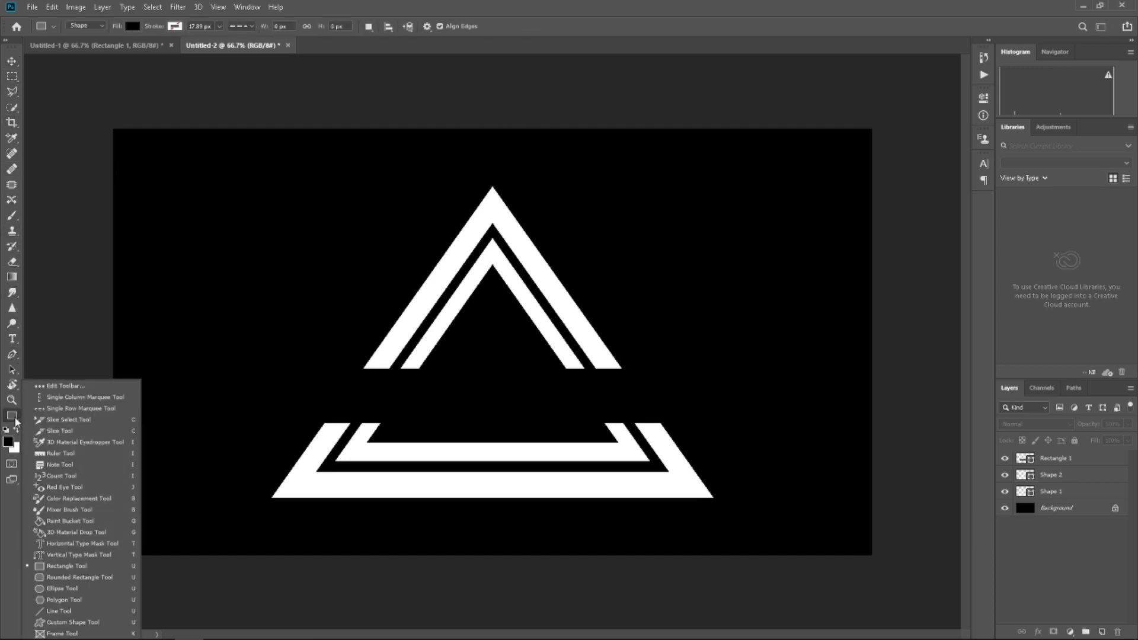
left_click(70, 566)
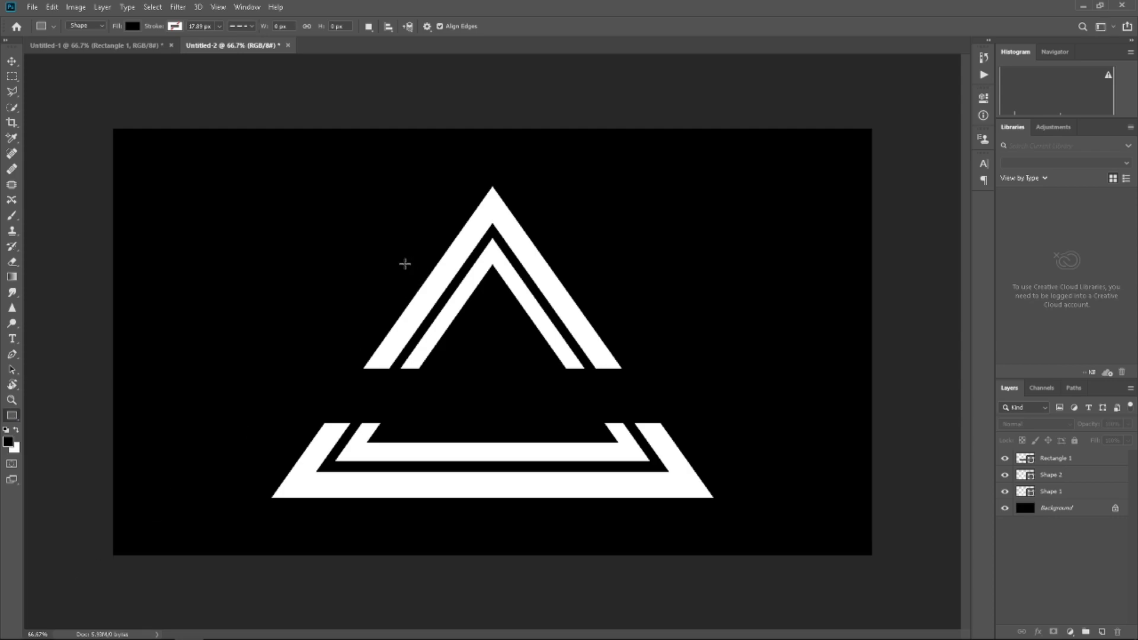
left_click_drag(404, 260, 606, 288)
left_click(762, 120)
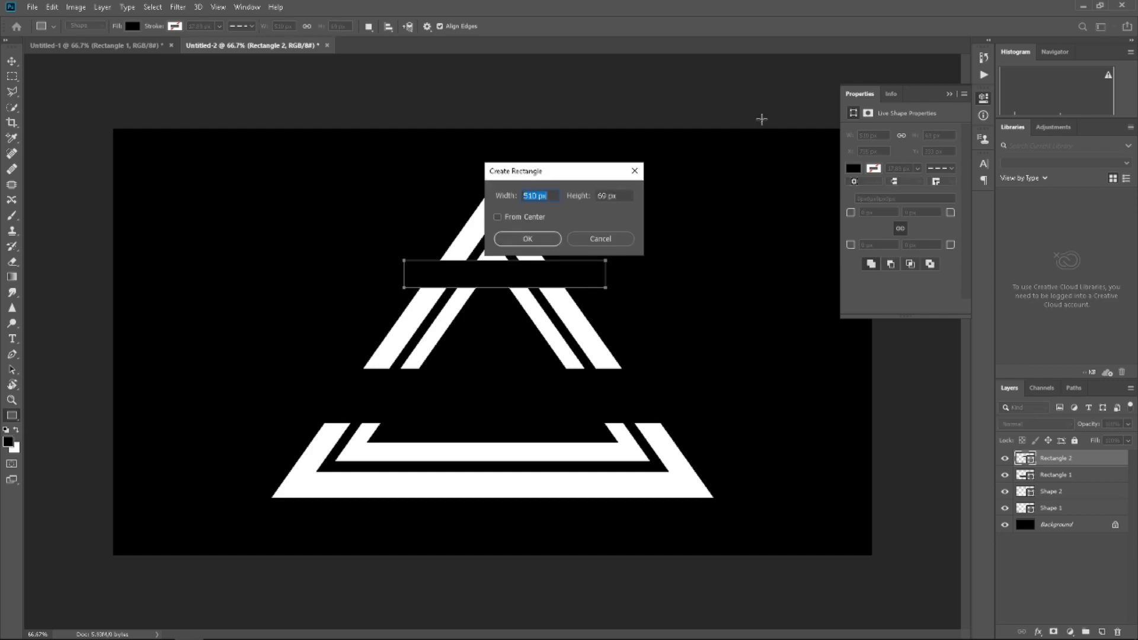
left_click(949, 94)
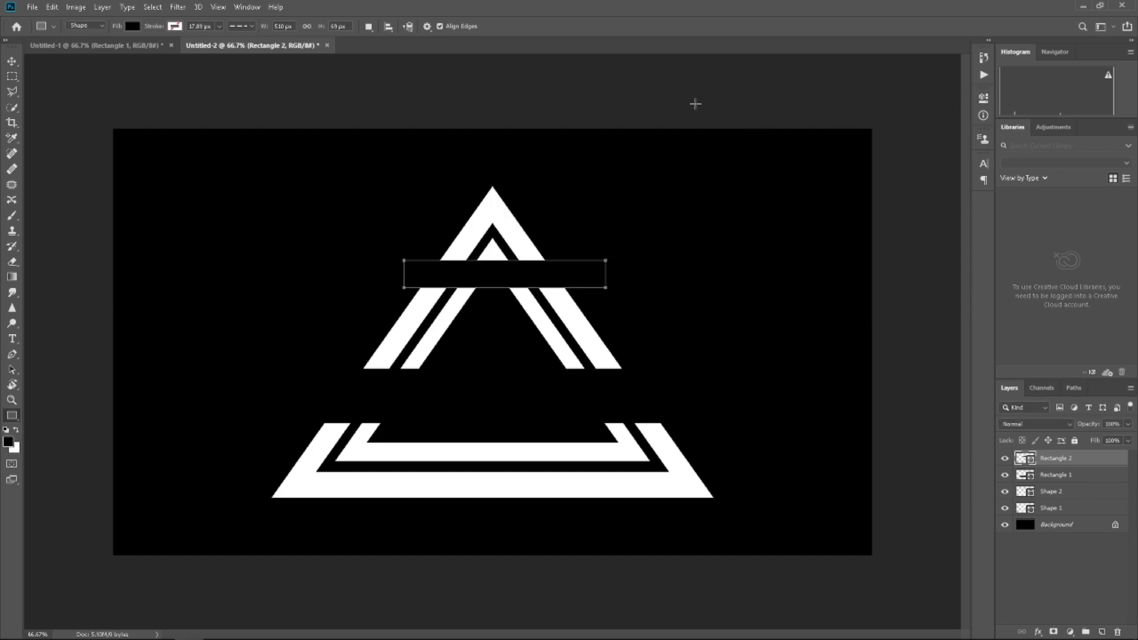
left_click(12, 61)
left_click_drag(575, 282, 580, 274)
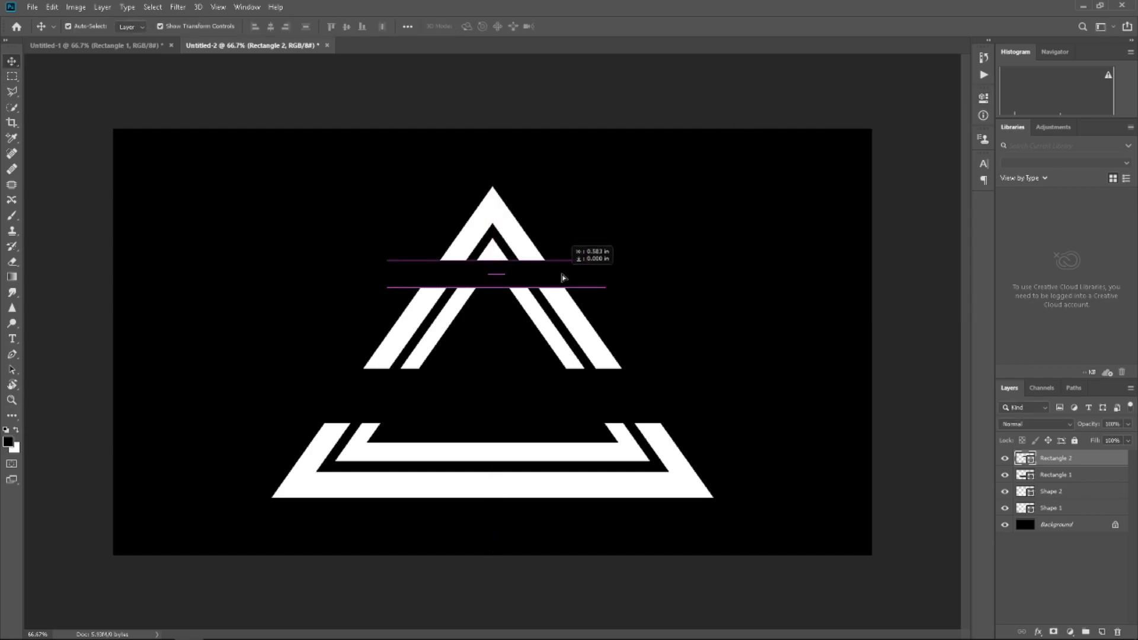
left_click(580, 183)
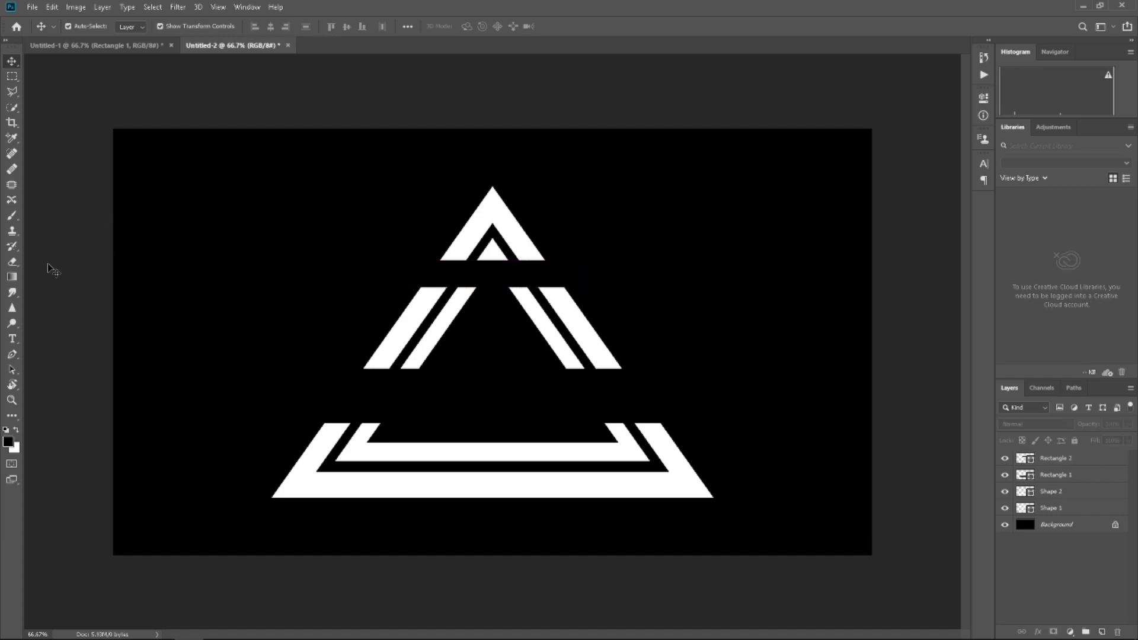
left_click(16, 416)
Type ANAK NG KUNEHO in Gadugi across the triangle's middle gap
key("t")
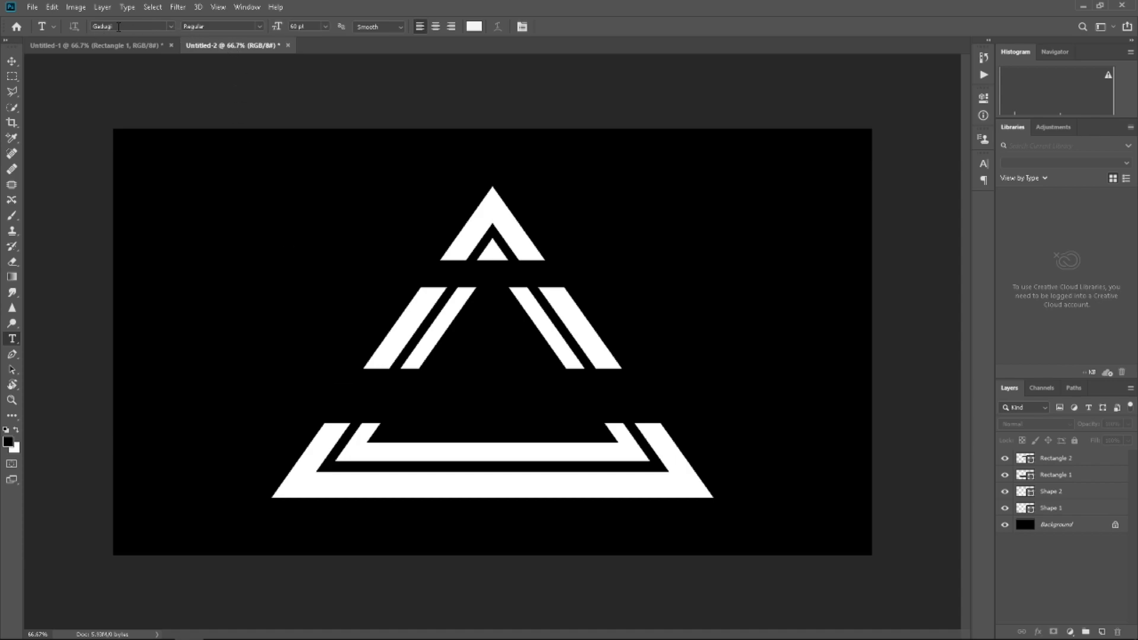
left_click(172, 27)
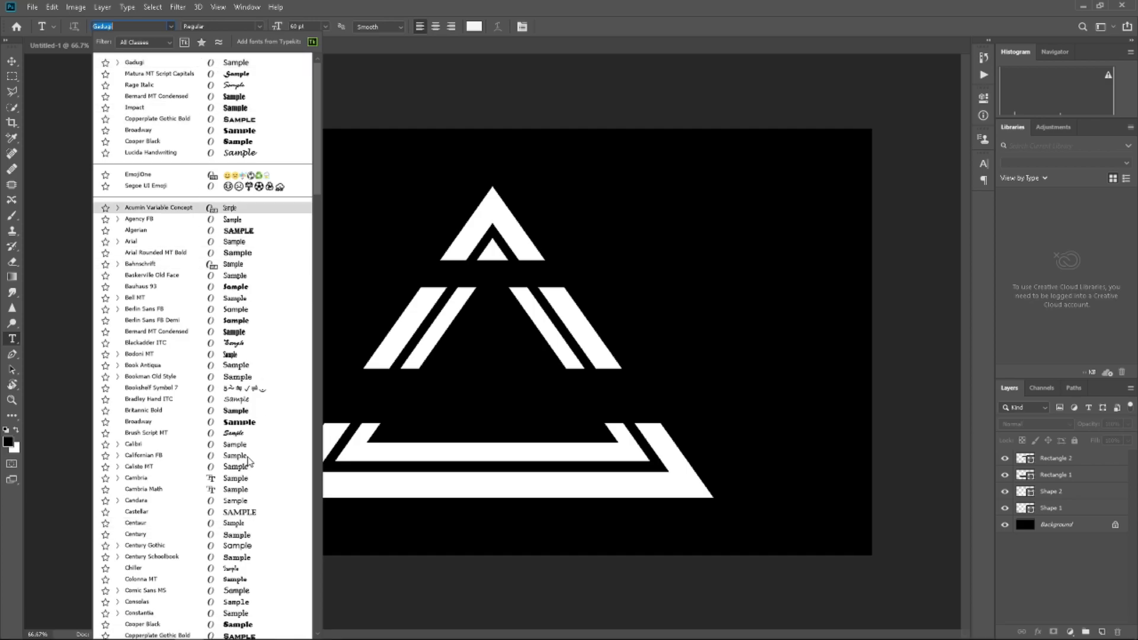
left_click(231, 60)
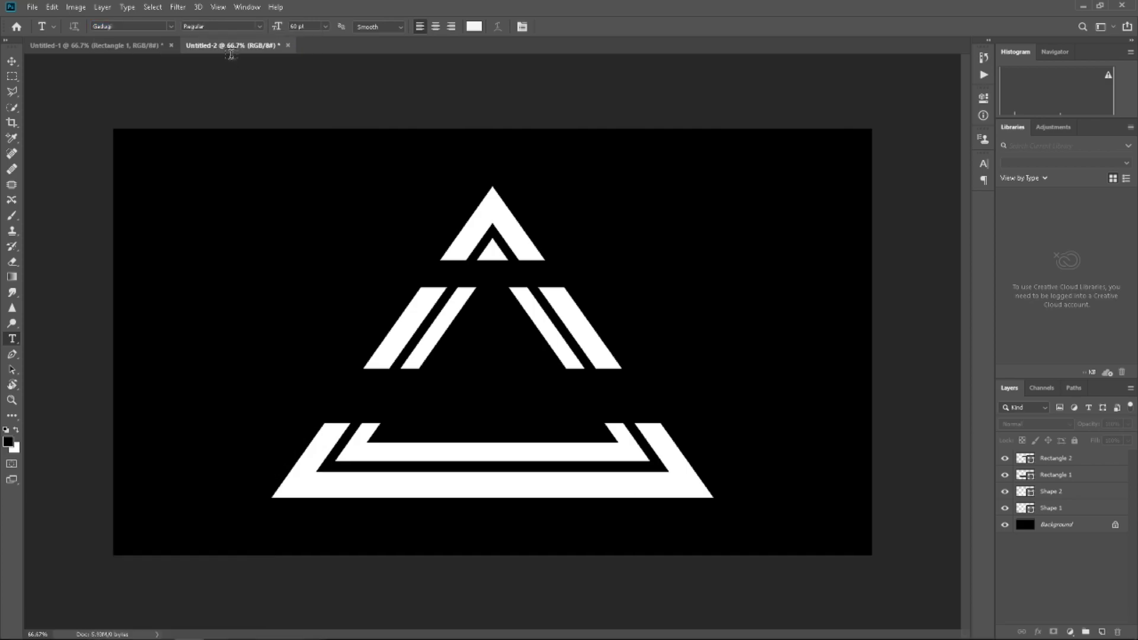
left_click(359, 398)
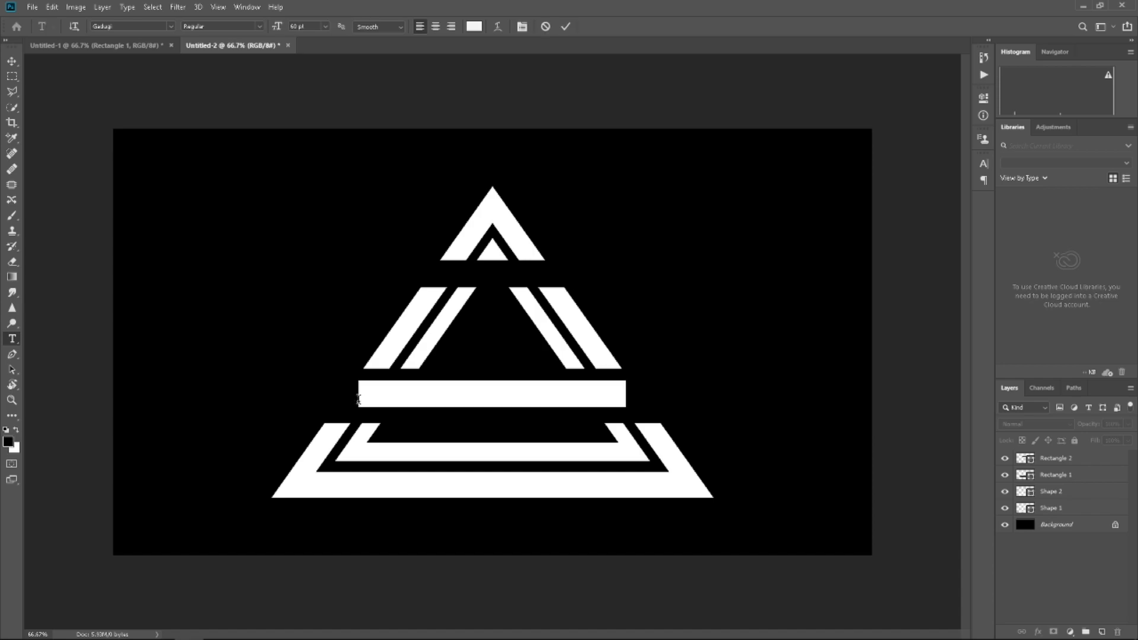
key("BackSpace")
type("A")
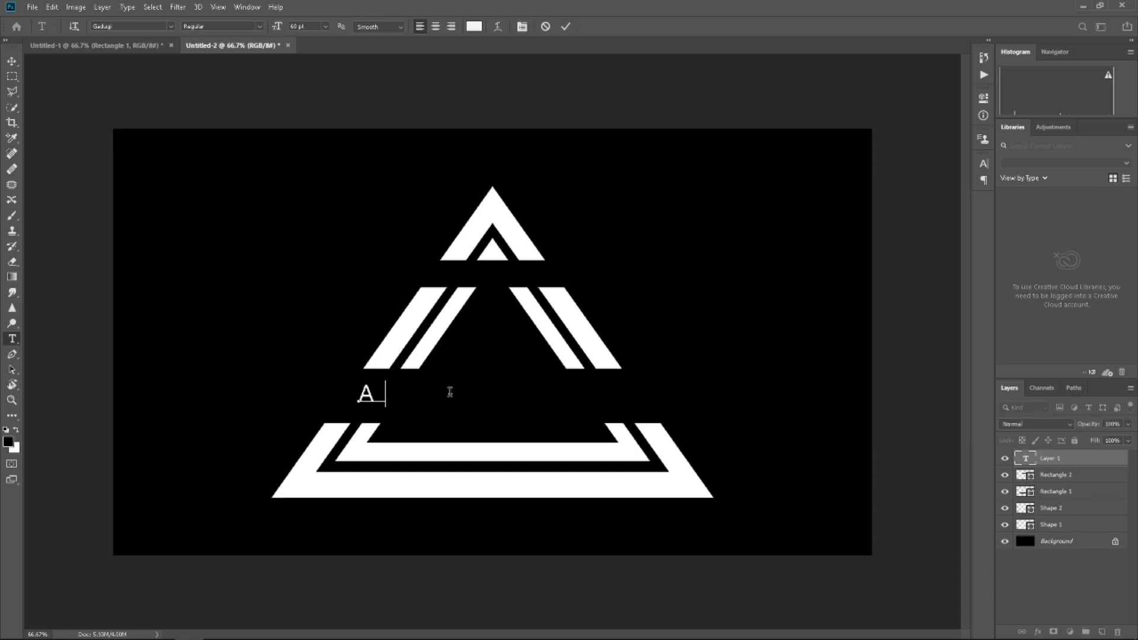
type("NAK NG")
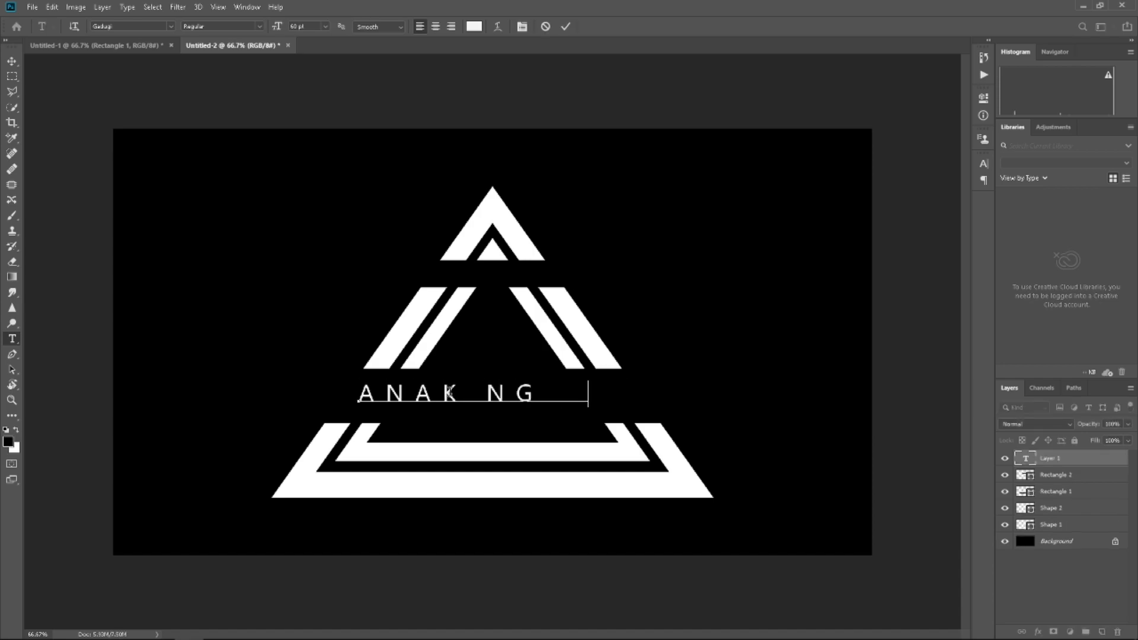
type(" KUNEH")
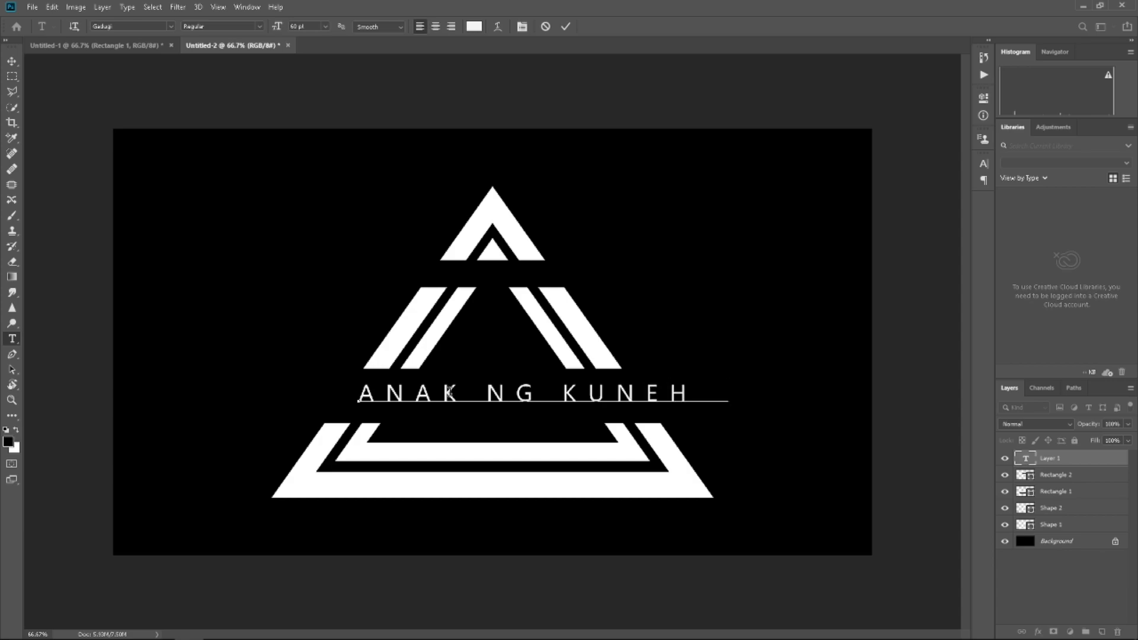
type("O")
Commit the ANAK NG KUNEHO text and centre it on the guide above the base
left_click(12, 61)
left_click_drag(643, 402, 598, 400)
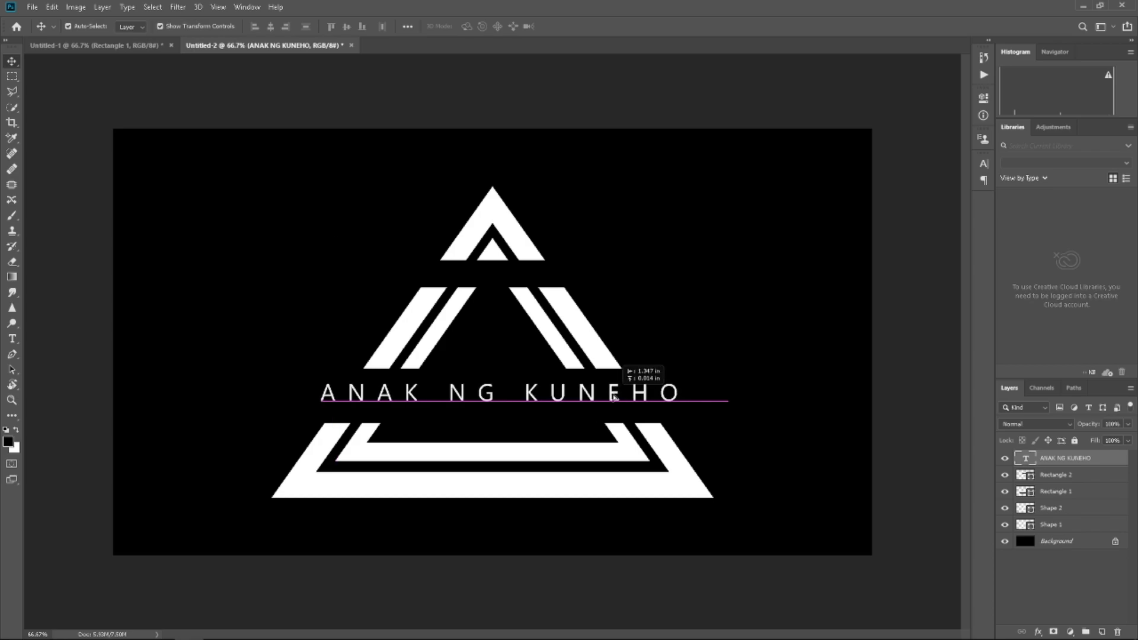
key("ctrl+t")
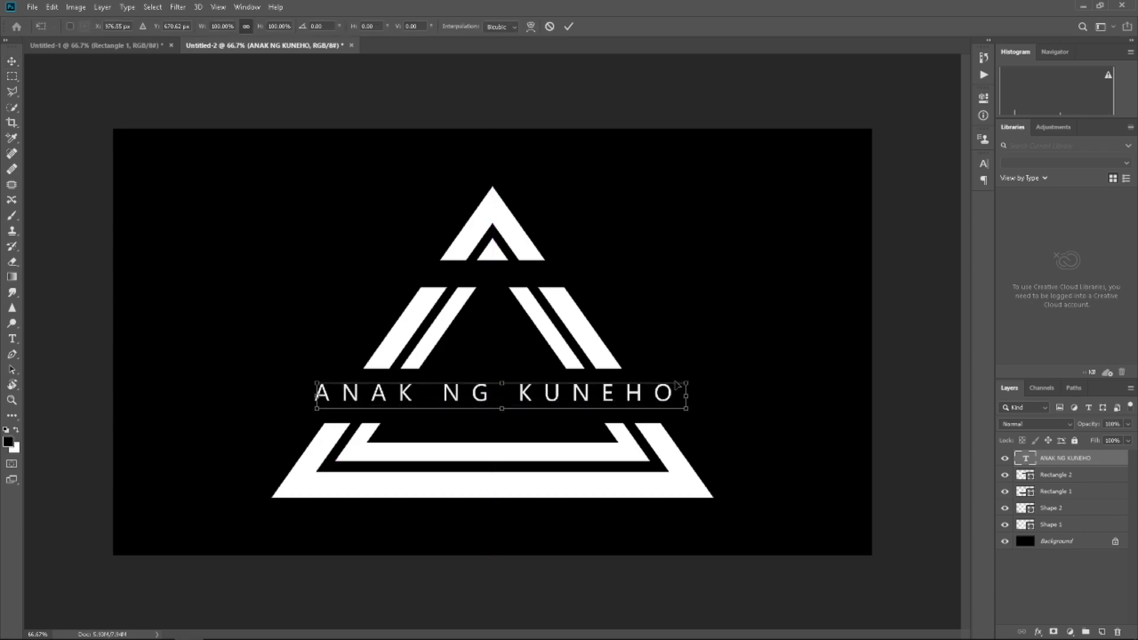
mouse_move(671, 384)
left_mouse_down()
mouse_move(682, 382)
mouse_move(661, 394)
mouse_move(686, 376)
mouse_move(648, 400)
left_mouse_up()
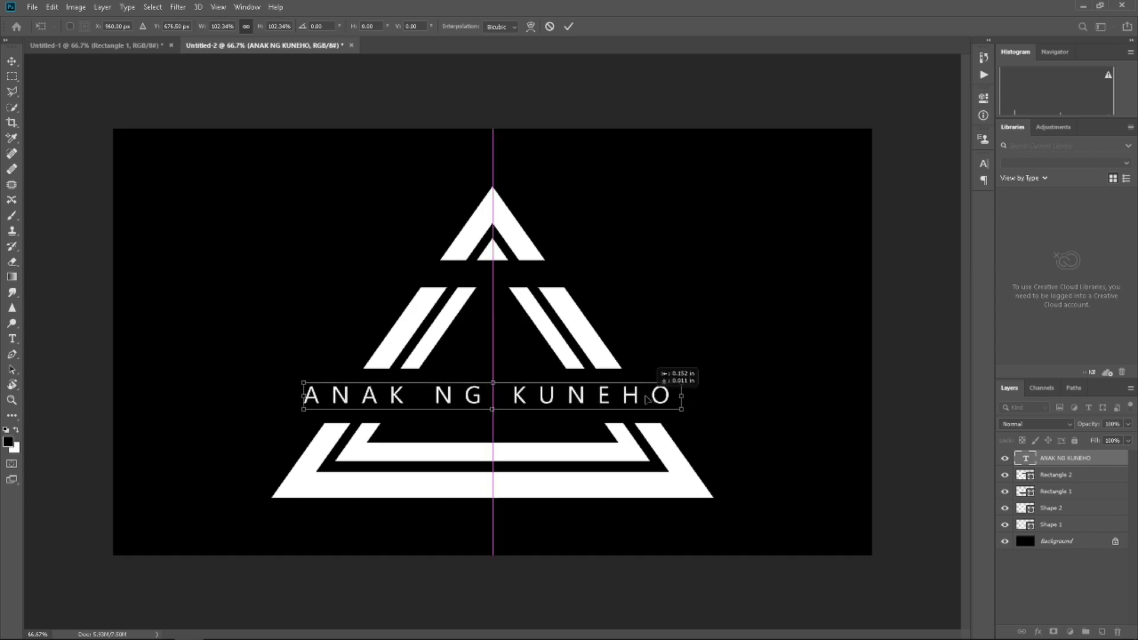
key("Return")
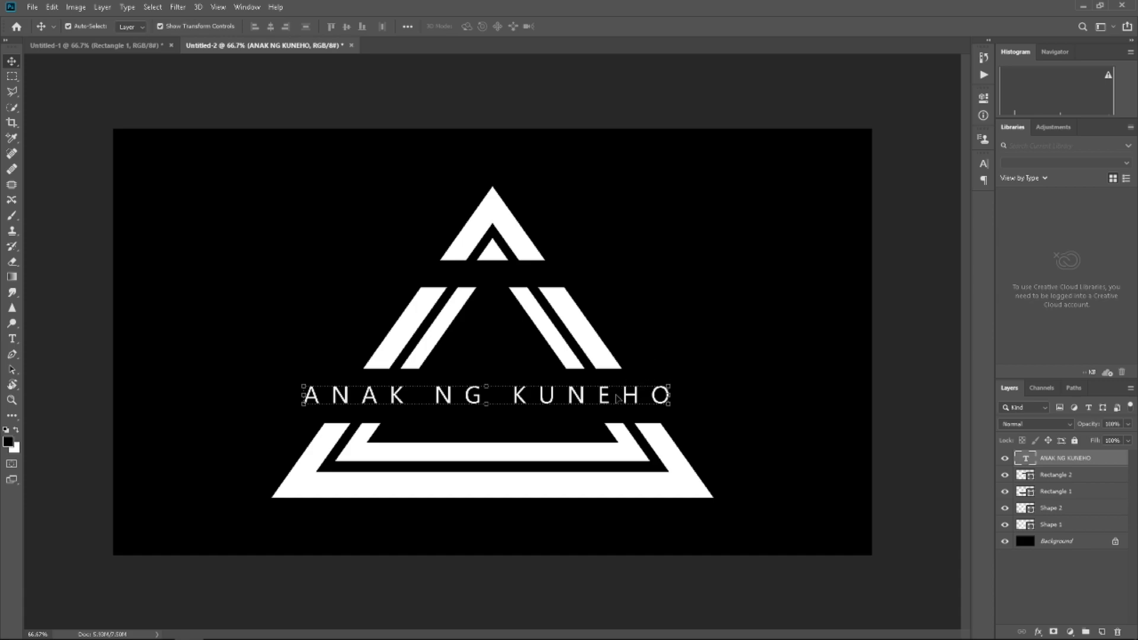
left_click_drag(617, 398, 621, 397)
left_click(644, 311)
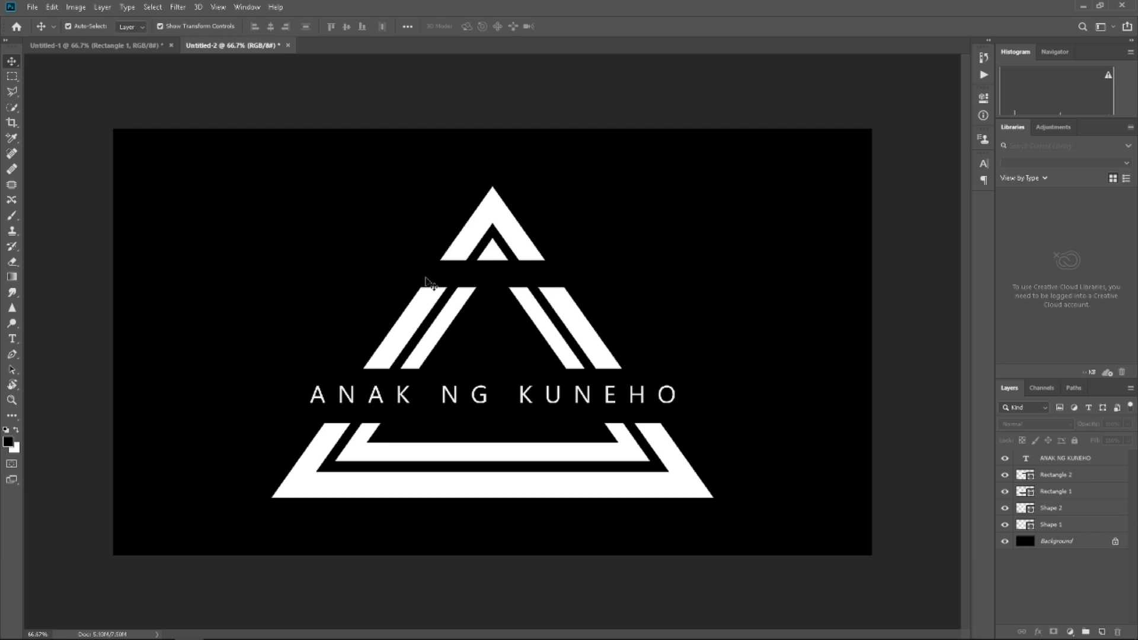
left_click(444, 280)
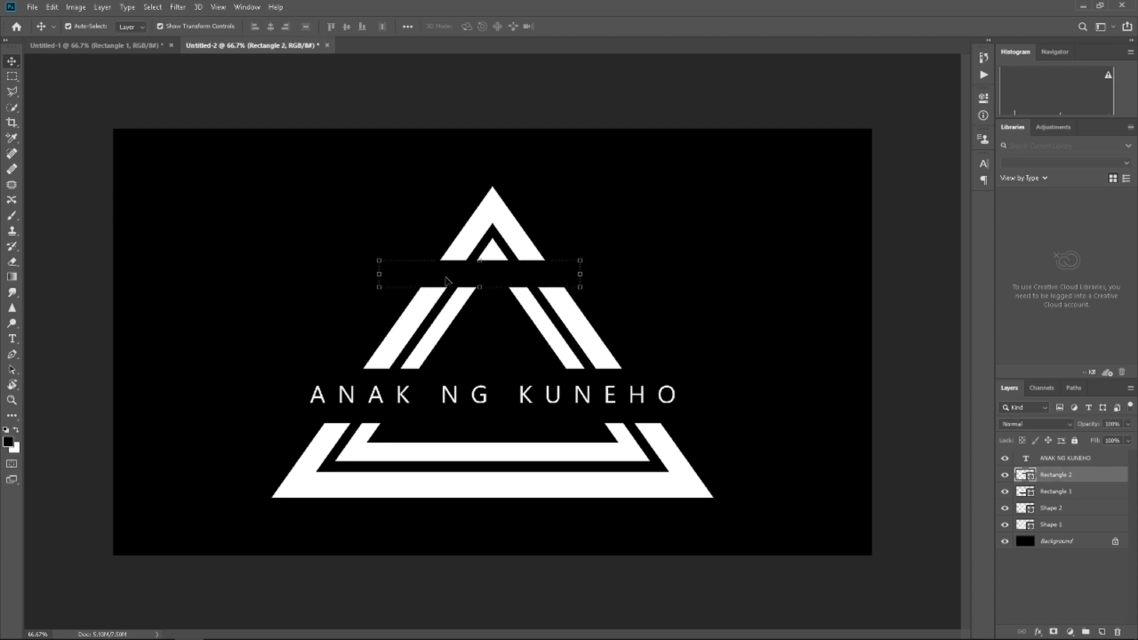
Type VINTAGE in the upper rectangle and scale it down to fit the gap
left_click(12, 339)
left_click(436, 275)
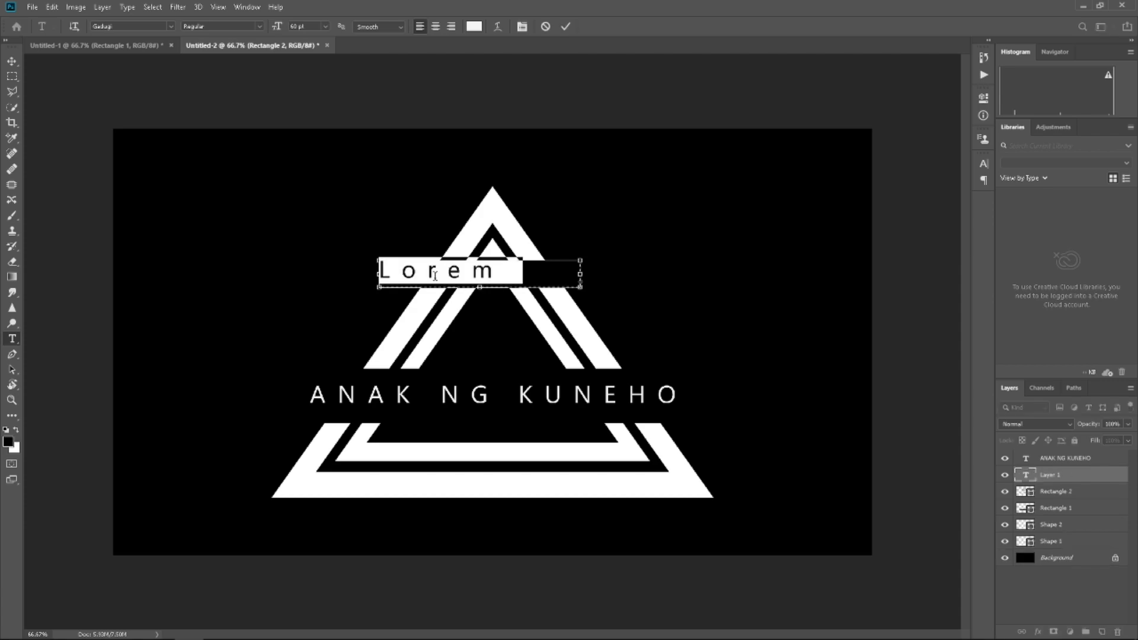
key("BackSpace")
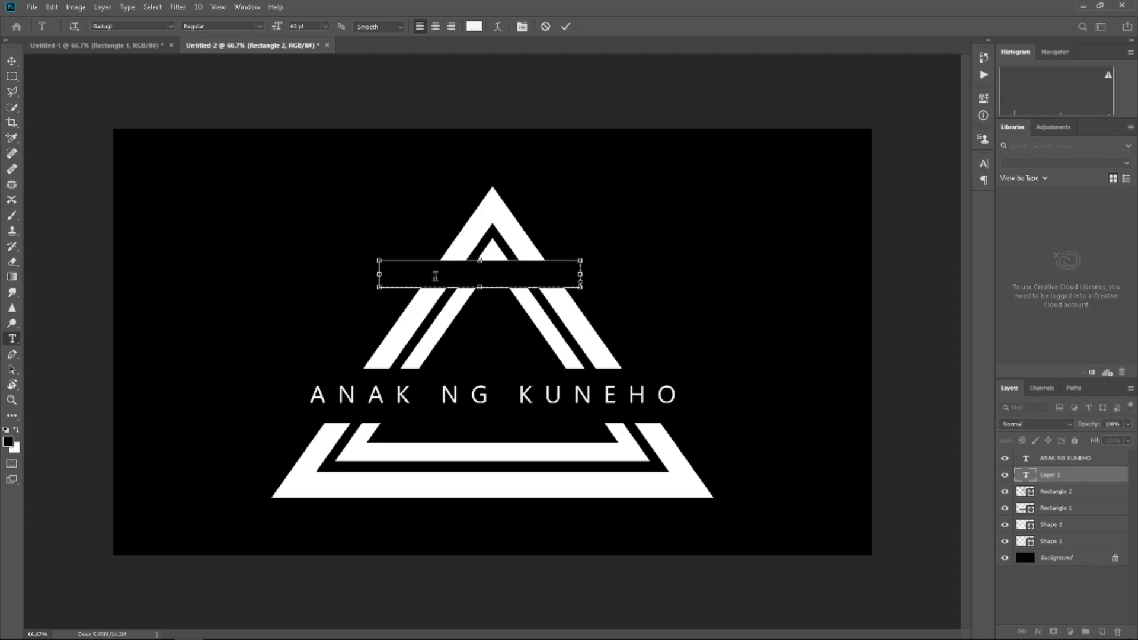
type("VINTAG")
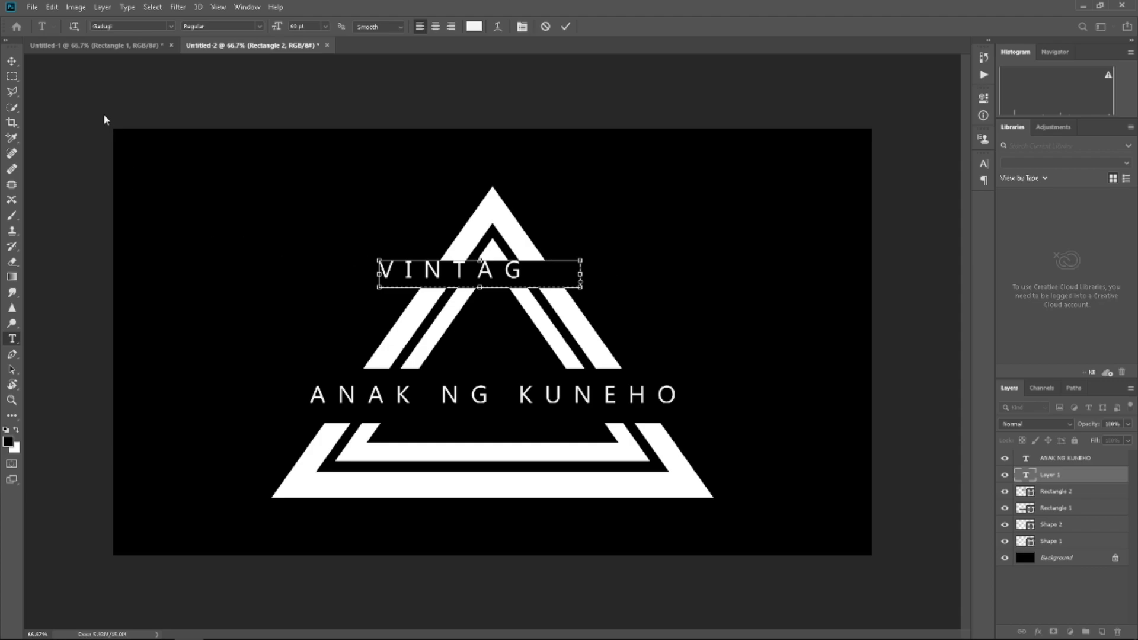
type("E")
key("ctrl+Return")
key("v")
mouse_move(563, 277)
left_mouse_down()
mouse_move(531, 272)
mouse_move(576, 275)
left_mouse_up()
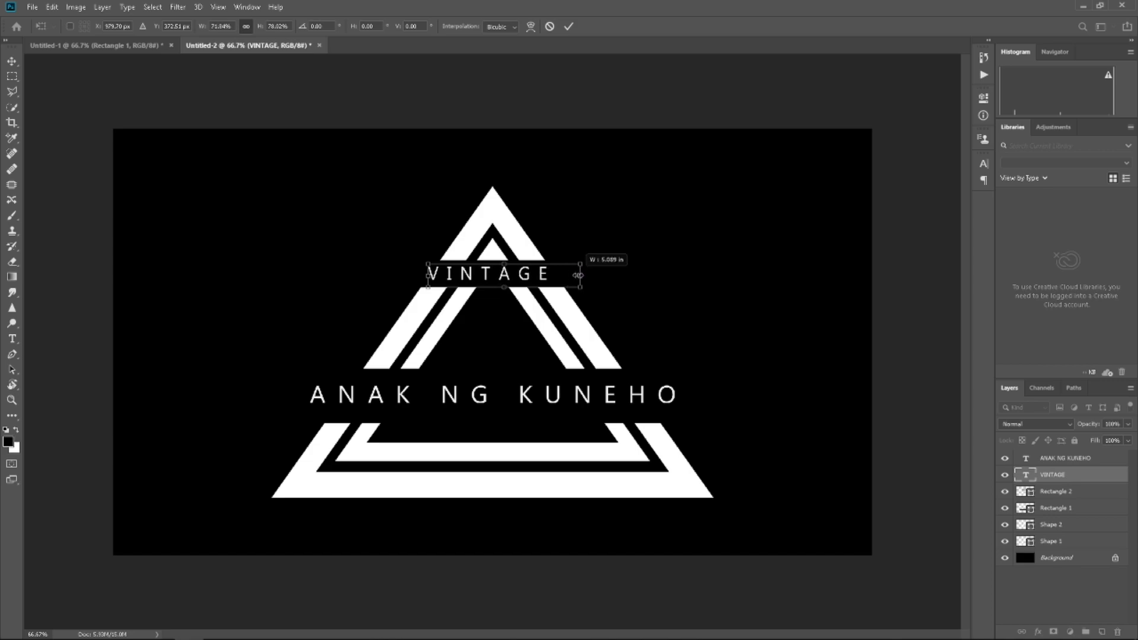
Narrow the VINTAGE text further, apply the resize, and deselect it
left_click_drag(576, 275, 542, 273)
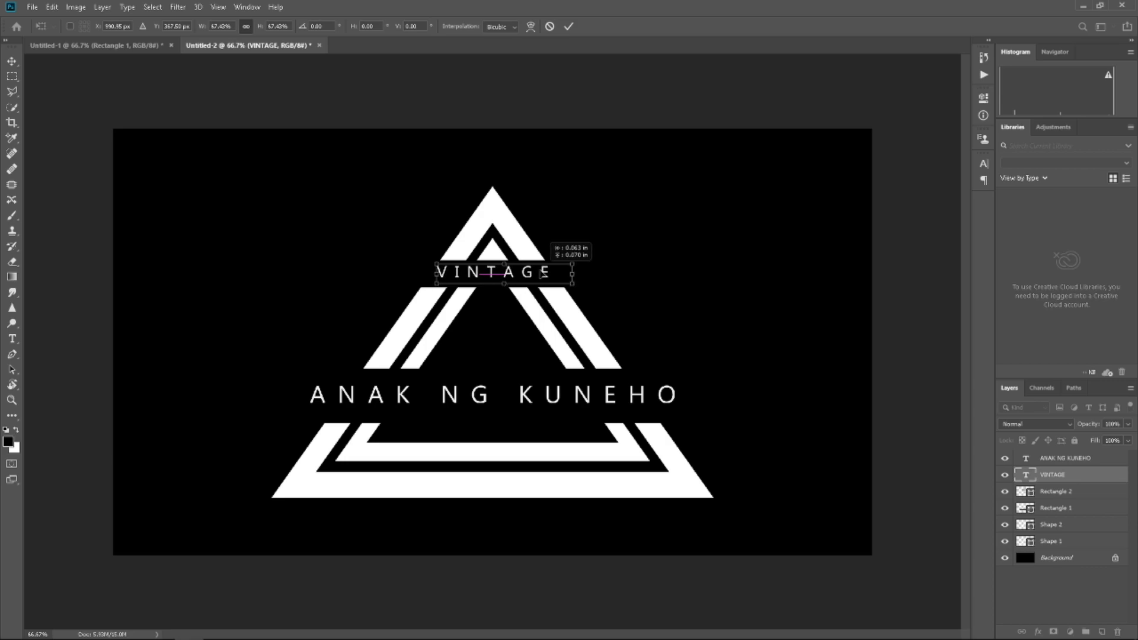
key("Return")
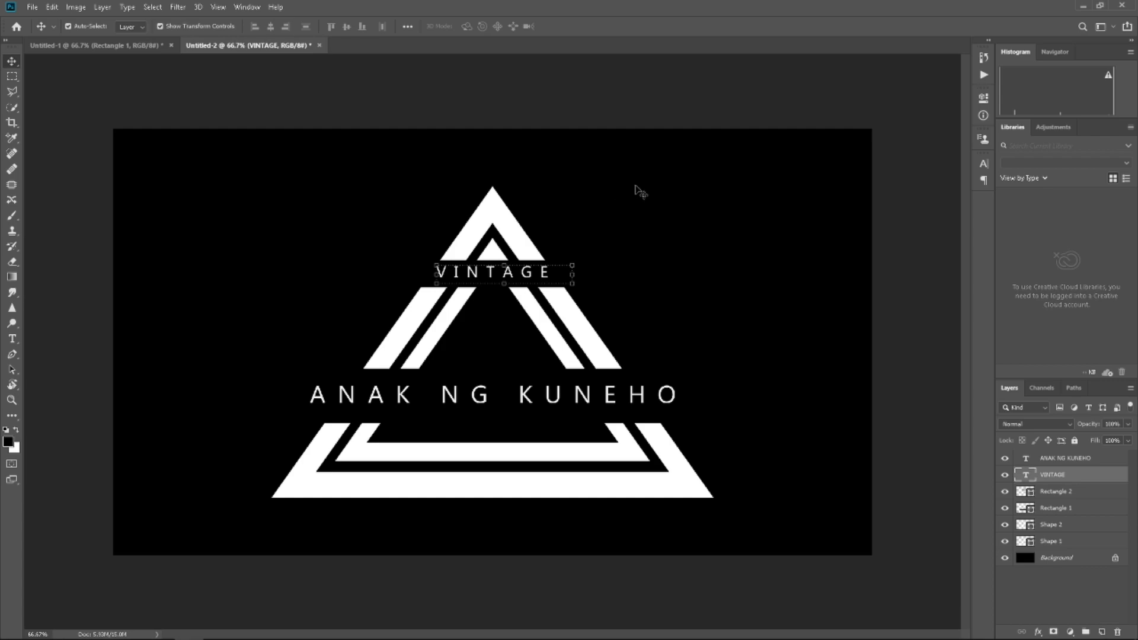
left_click(646, 184)
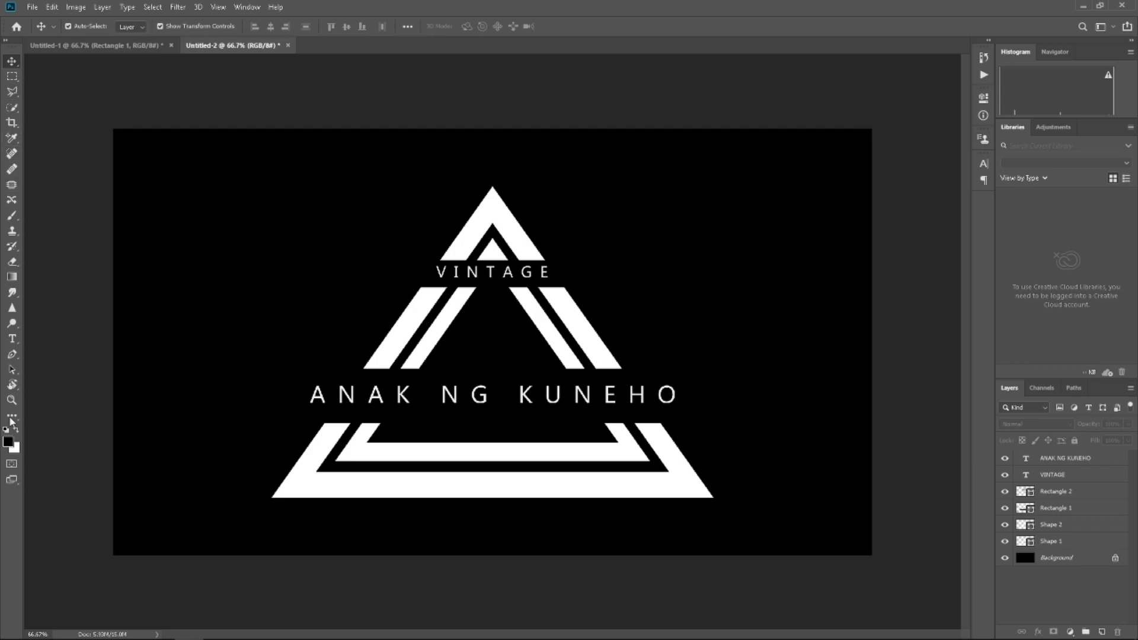
Type CLOTHING inside the triangle and scale it down above ANAK NG KUNEHO
left_click(12, 339)
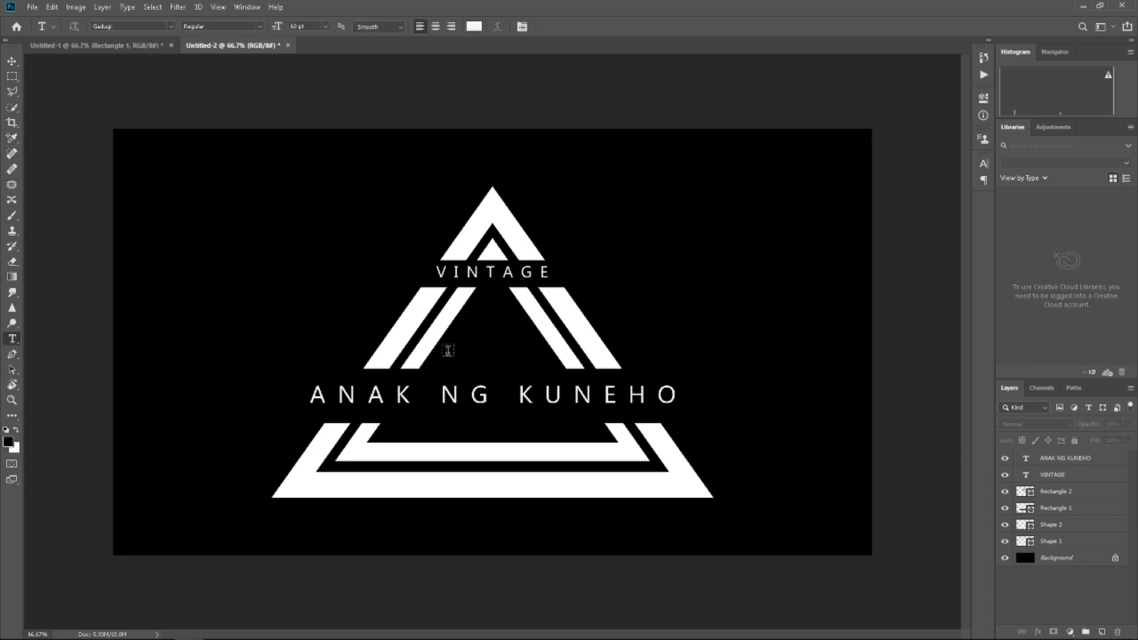
left_click(448, 350)
key("BackSpace")
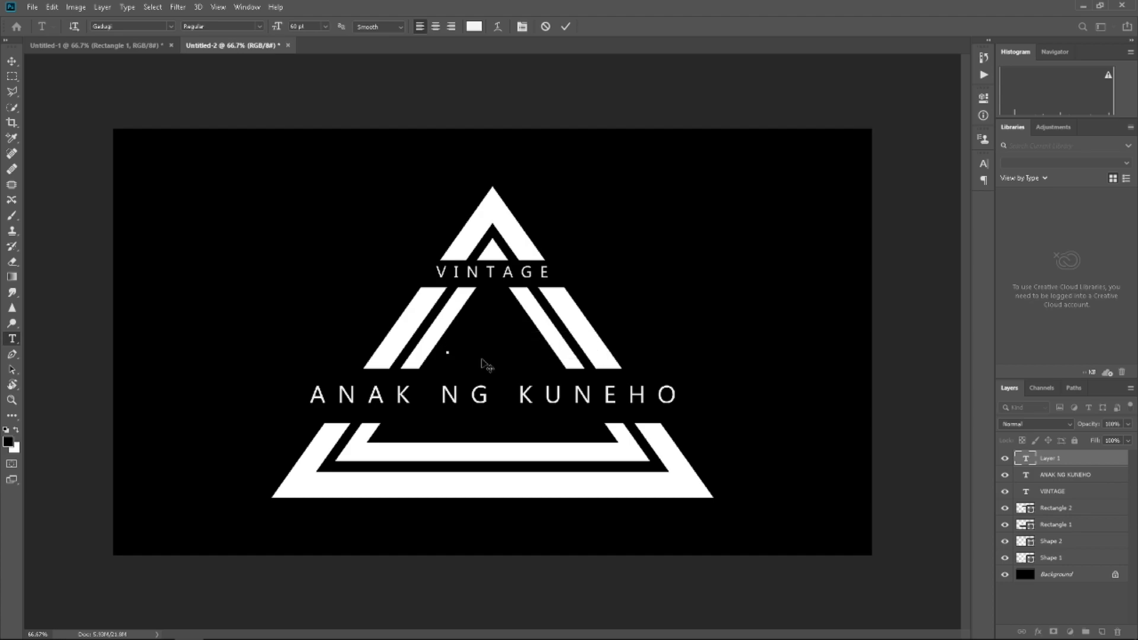
type("CLOTHI")
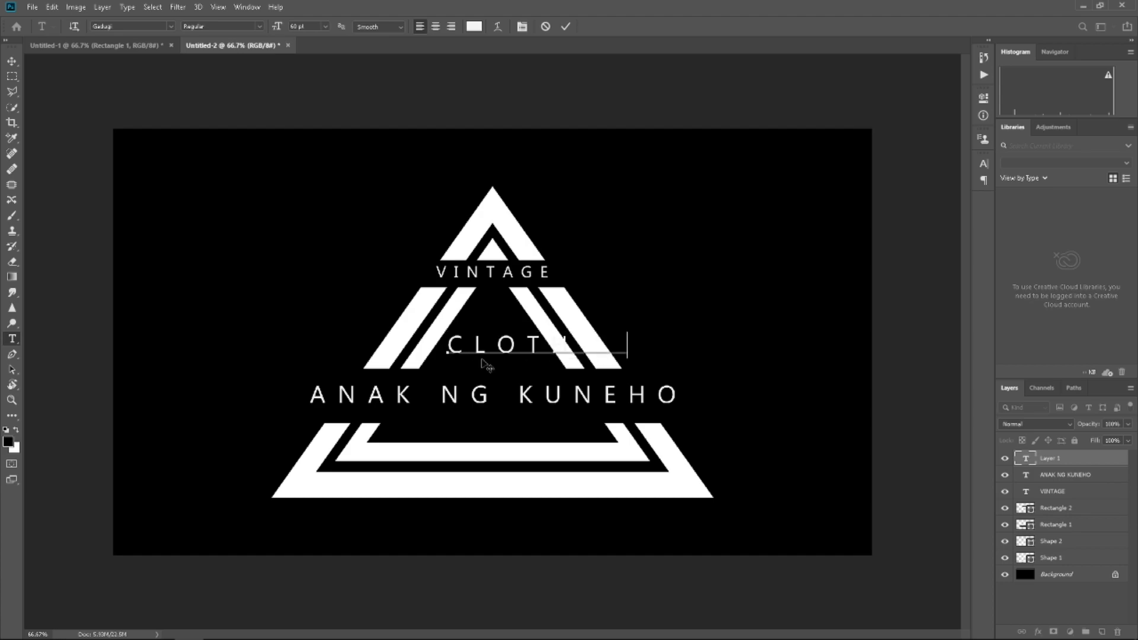
type("NG")
left_click(11, 61)
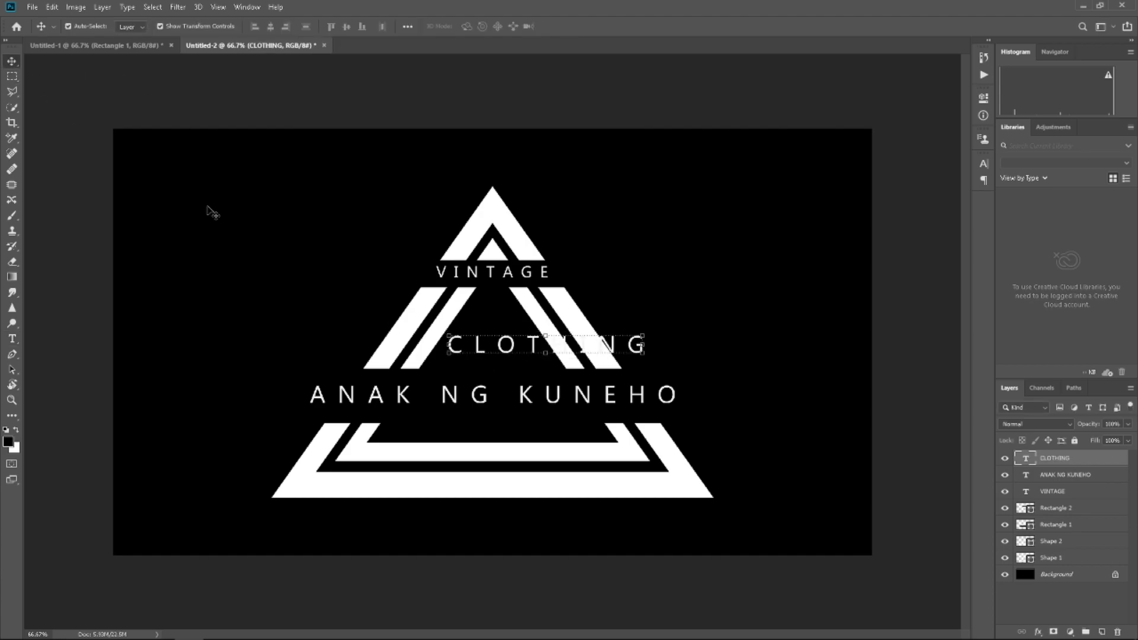
left_click_drag(643, 333, 526, 366)
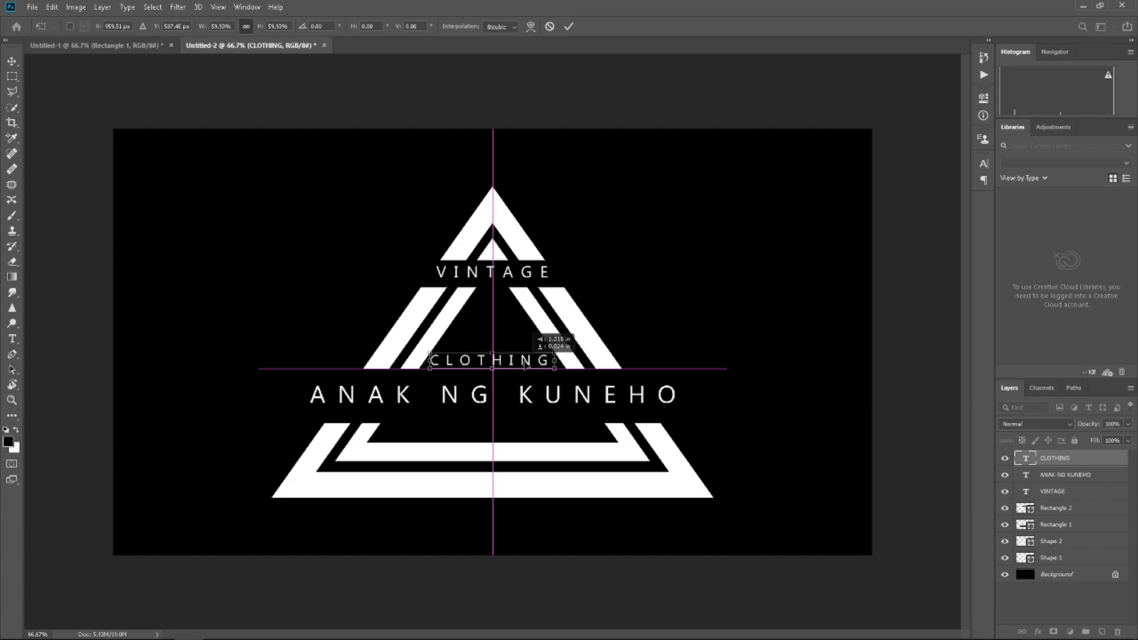
Nudge CLOTHING onto the centre line, apply it, and deselect
left_click_drag(526, 368, 527, 366)
type("959")
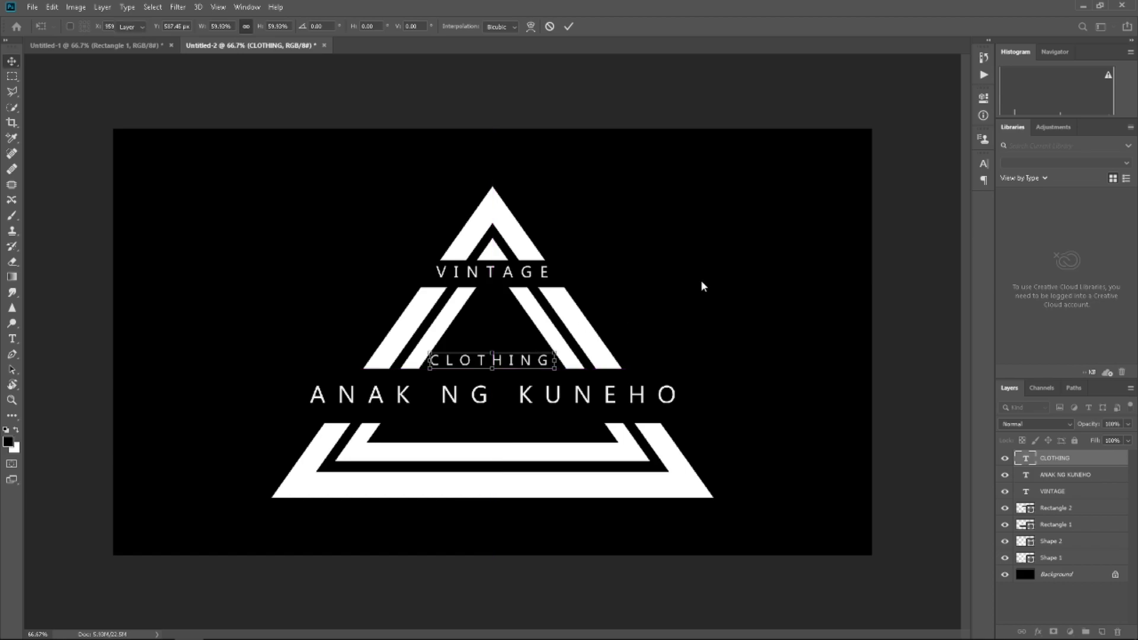
key("Return")
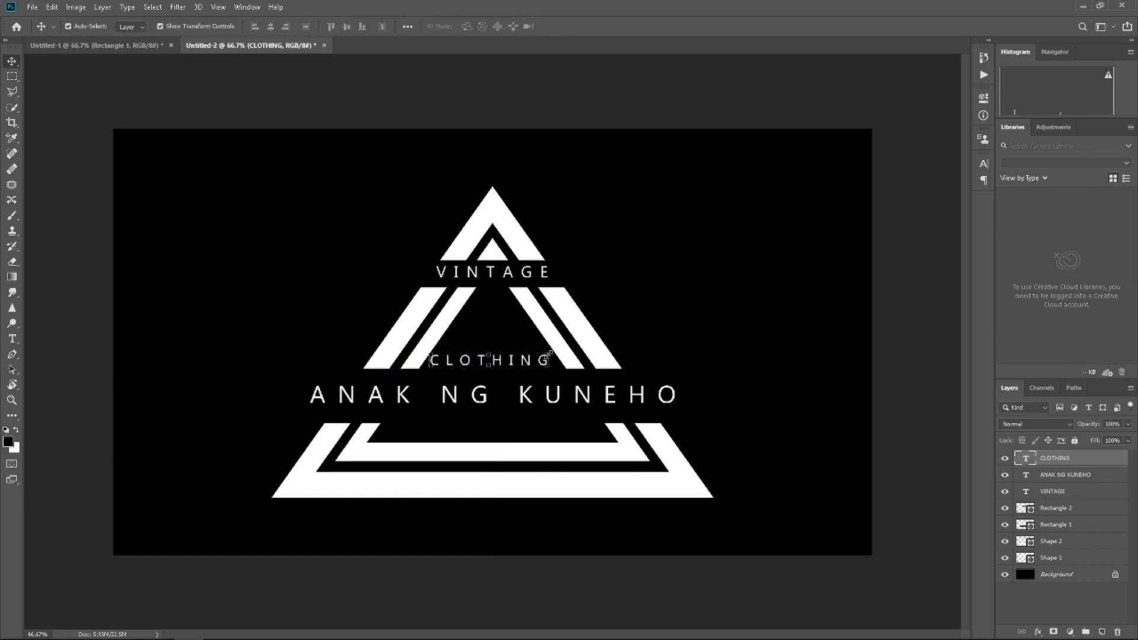
key("ctrl+t")
left_click_drag(549, 354, 553, 357)
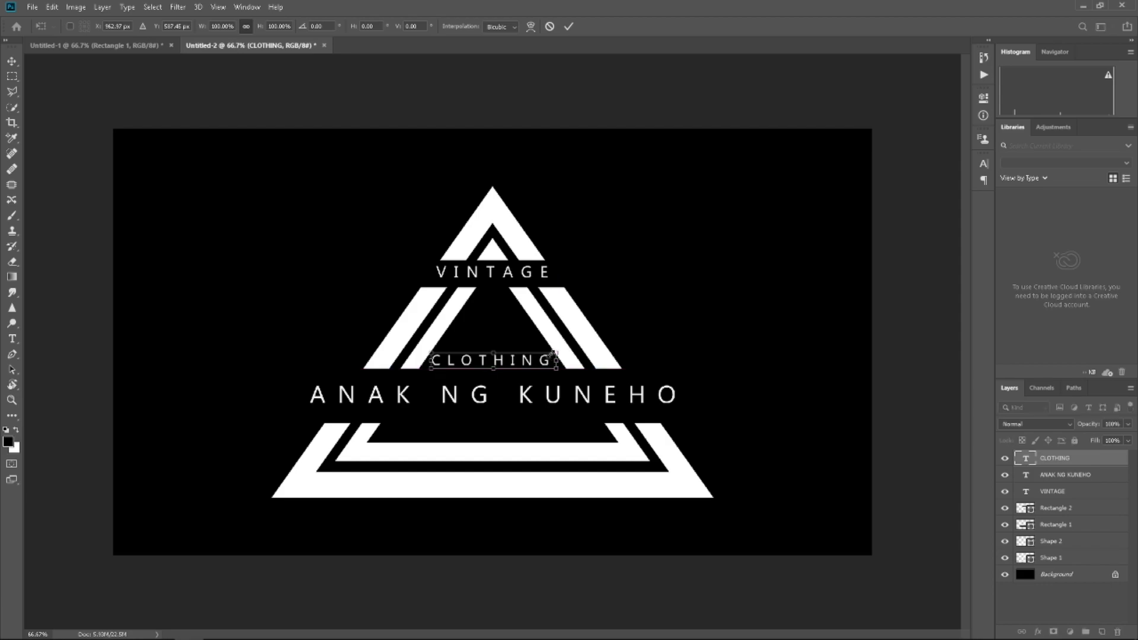
key("Return")
left_click(675, 272)
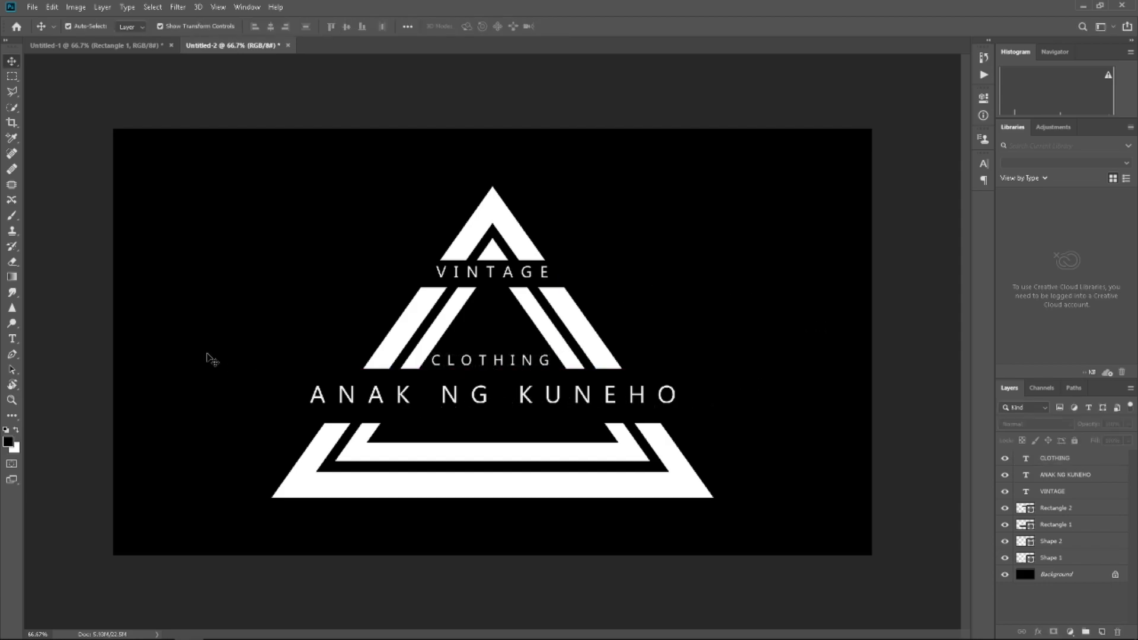
Type SINCE 1975 below ANAK NG KUNEHO, then shrink and centre it above the base
left_click(12, 338)
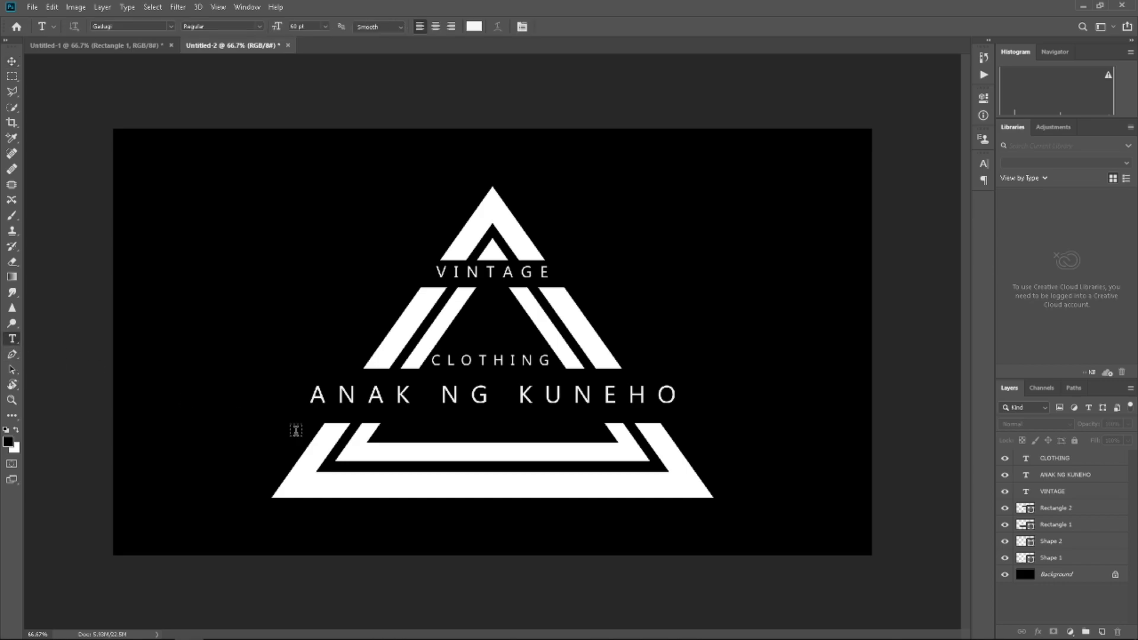
left_click(444, 435)
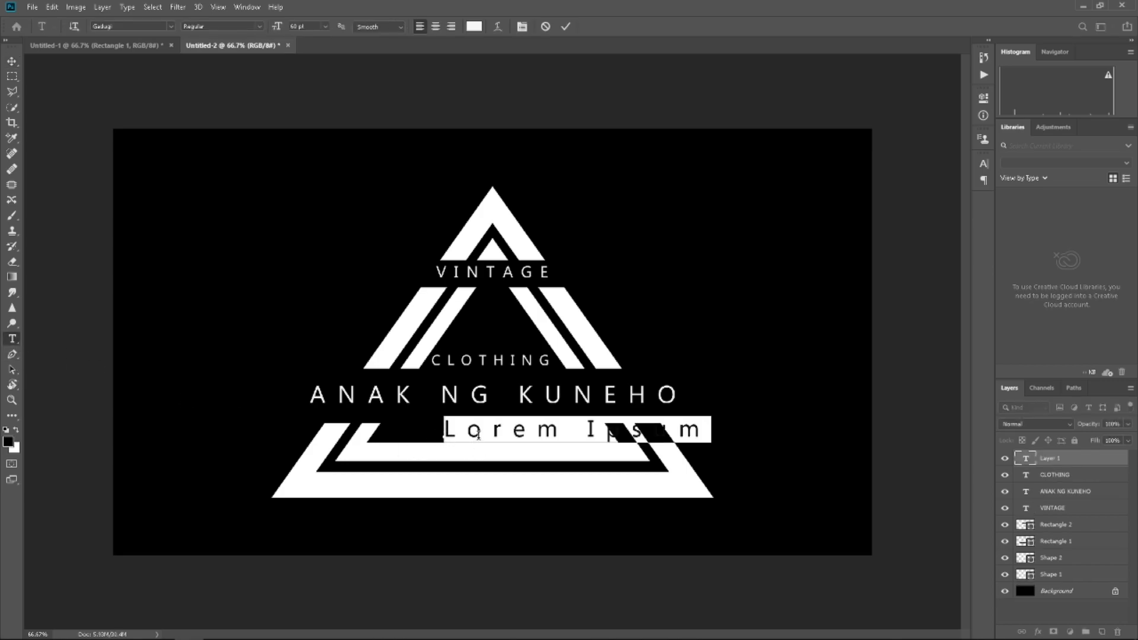
key("BackSpace")
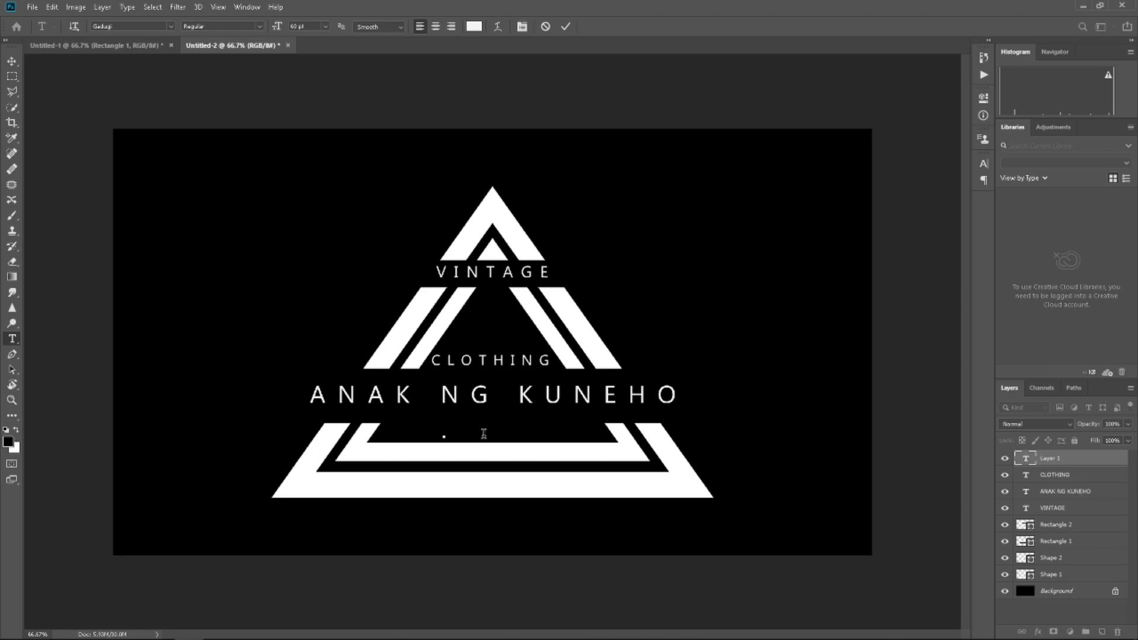
type("SINCE")
type(" 197")
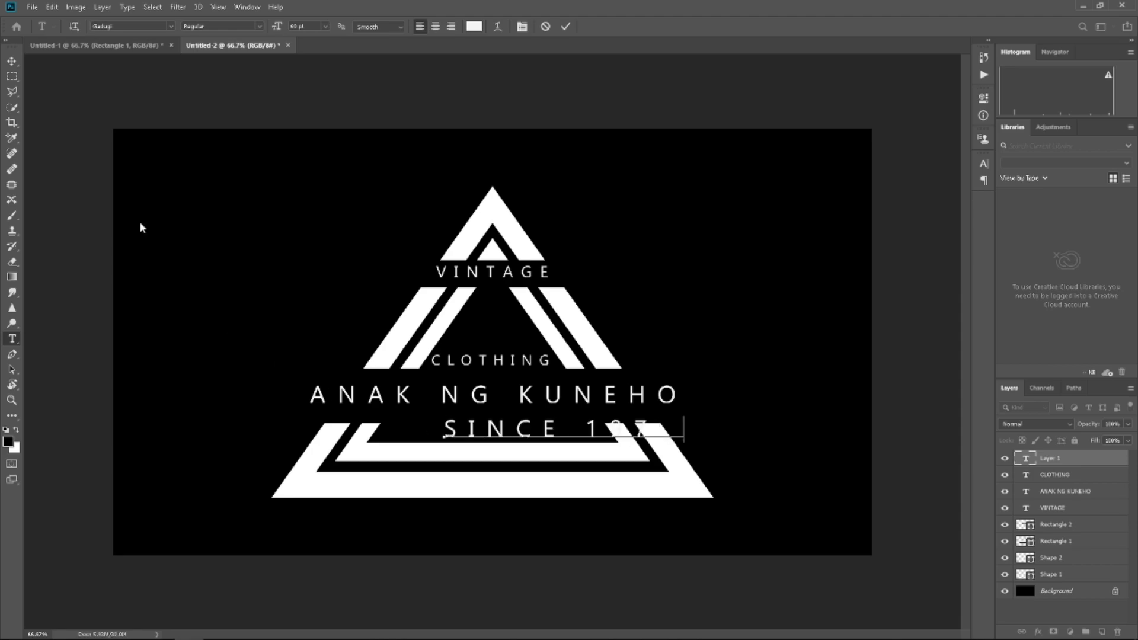
left_click(12, 61)
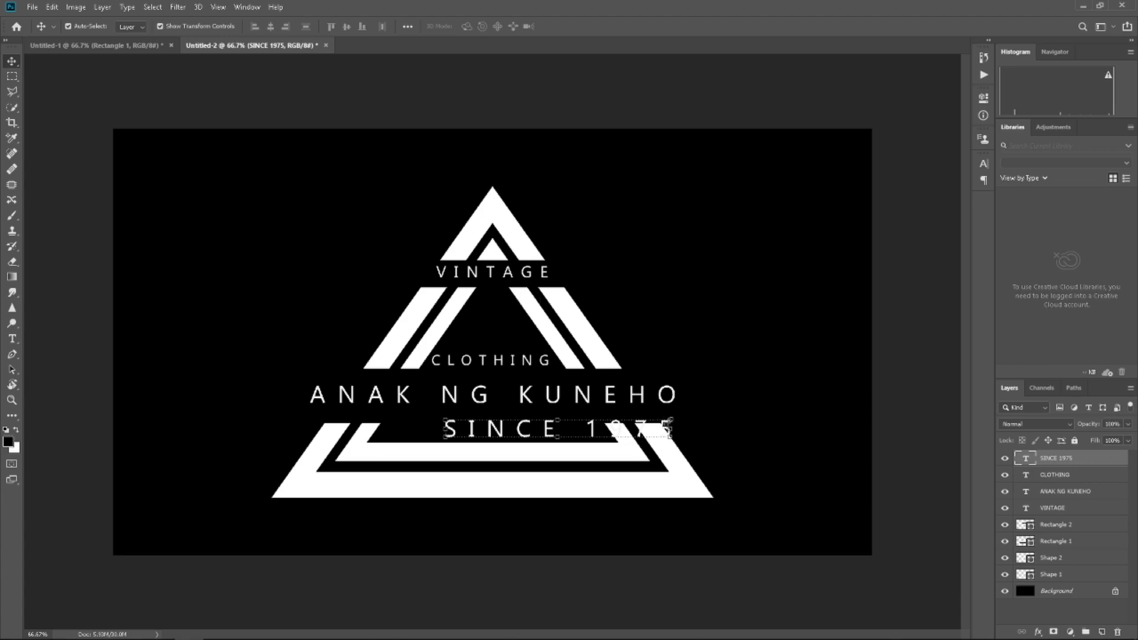
mouse_move(670, 425)
left_mouse_down()
mouse_move(493, 436)
mouse_move(541, 437)
mouse_move(511, 440)
mouse_move(523, 441)
left_mouse_up()
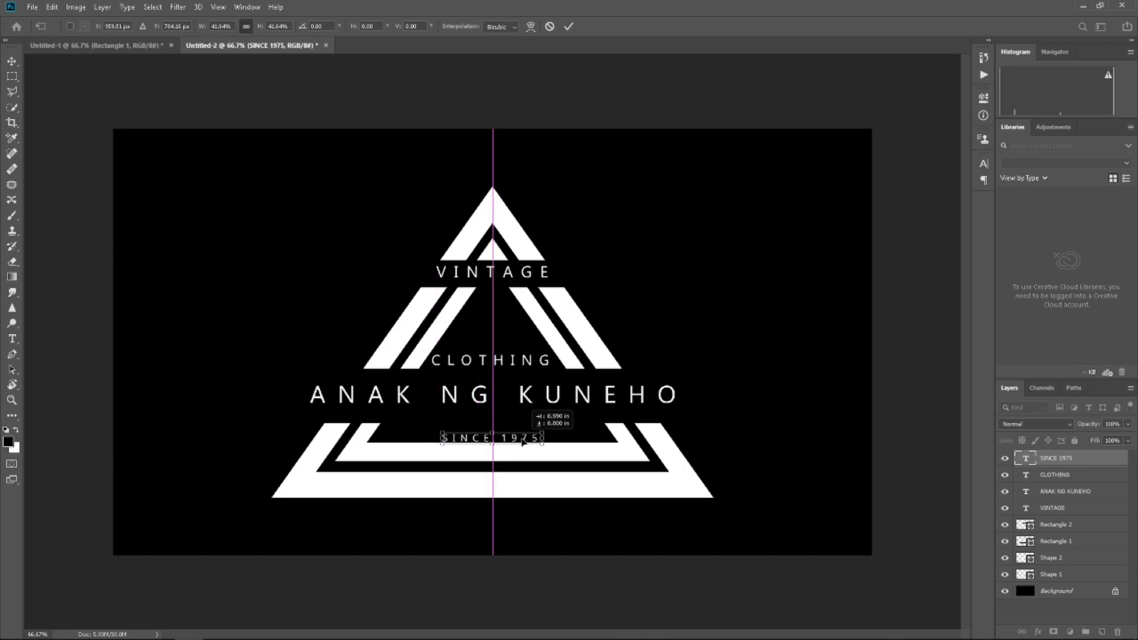
key("Return")
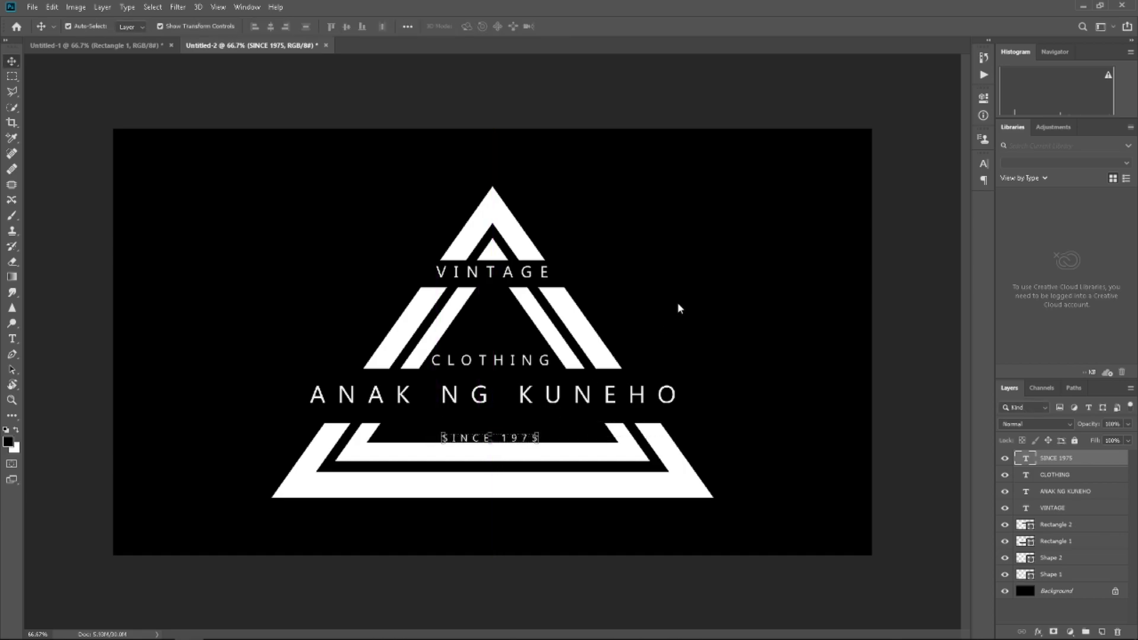
left_click(762, 413)
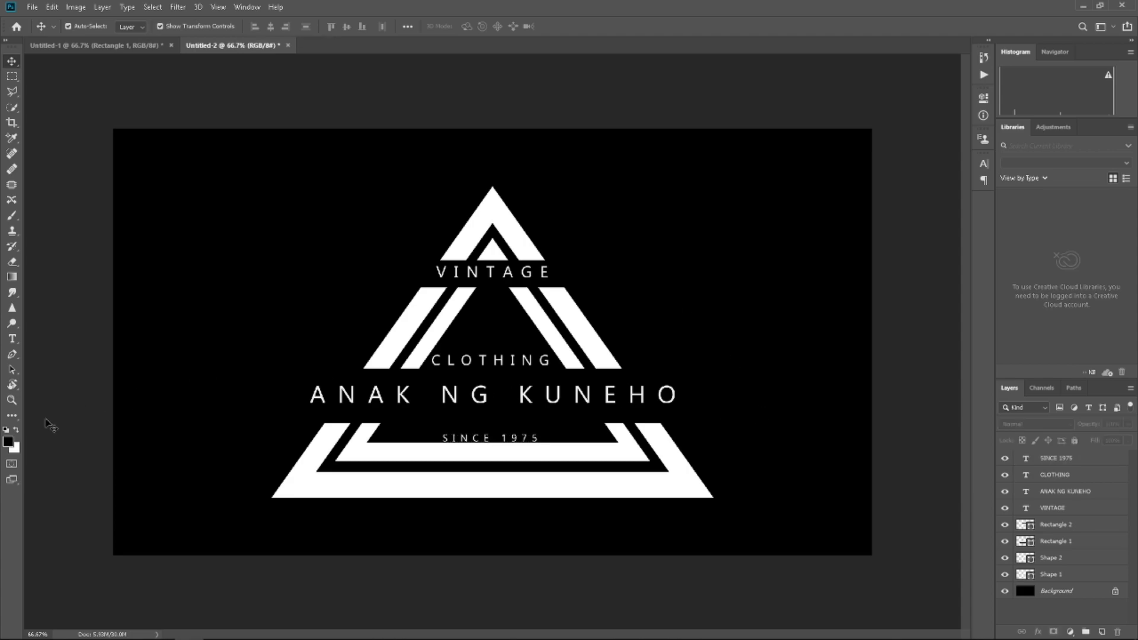
left_click(13, 416)
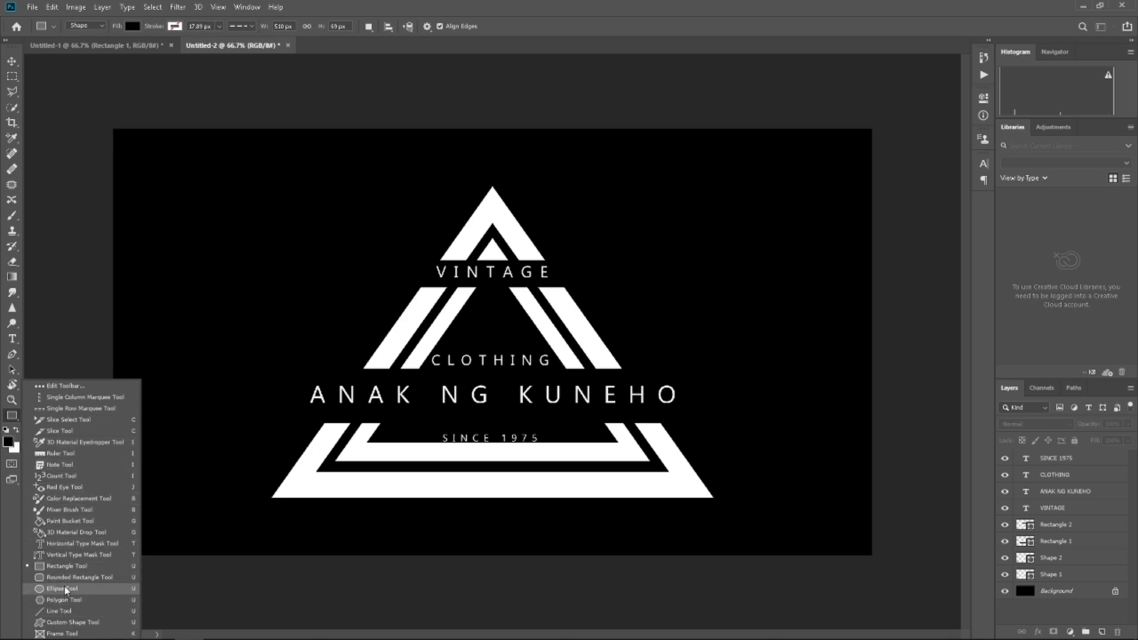
Draw the TM preset custom shape to the right of ANAK NG KUNEHO
left_click(68, 623)
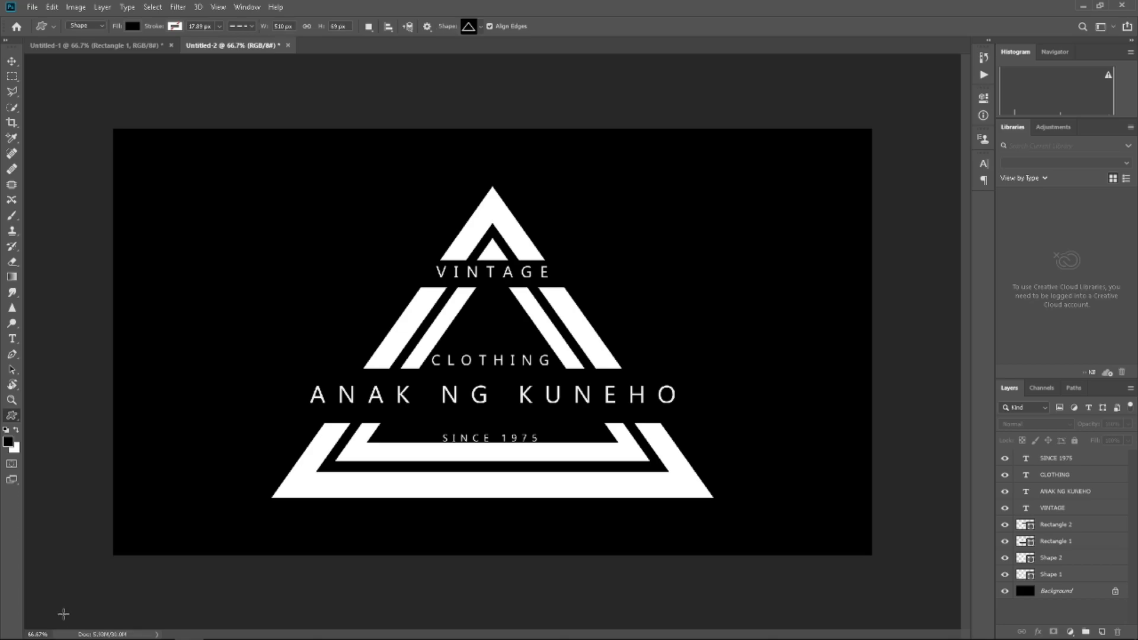
left_click(481, 26)
left_click(430, 103)
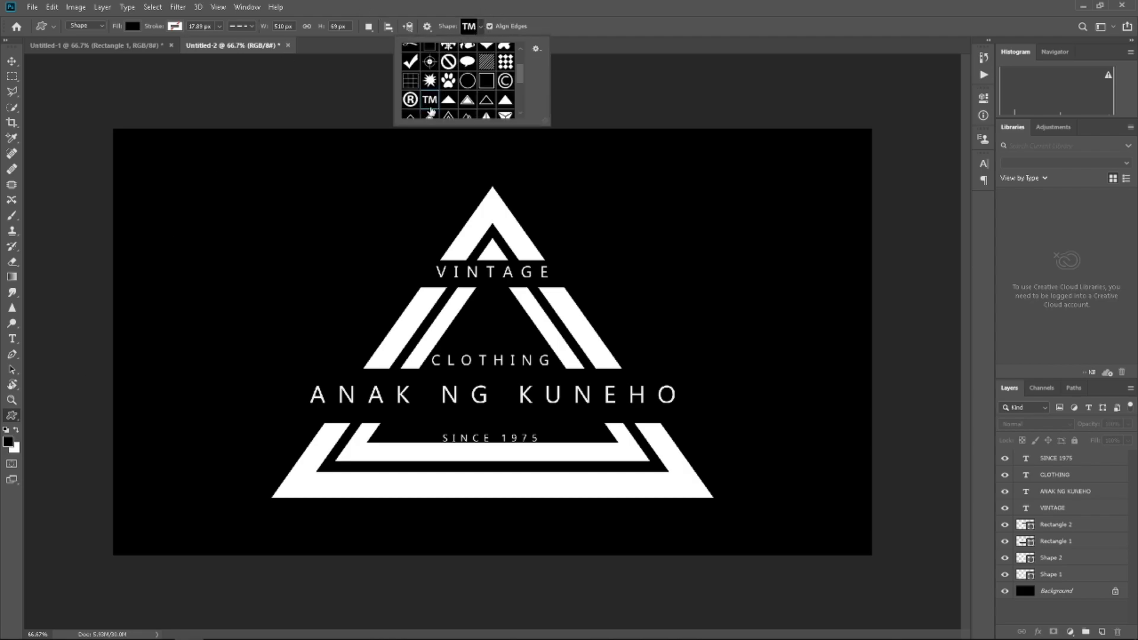
left_click(681, 379)
left_click(676, 356)
key("Escape")
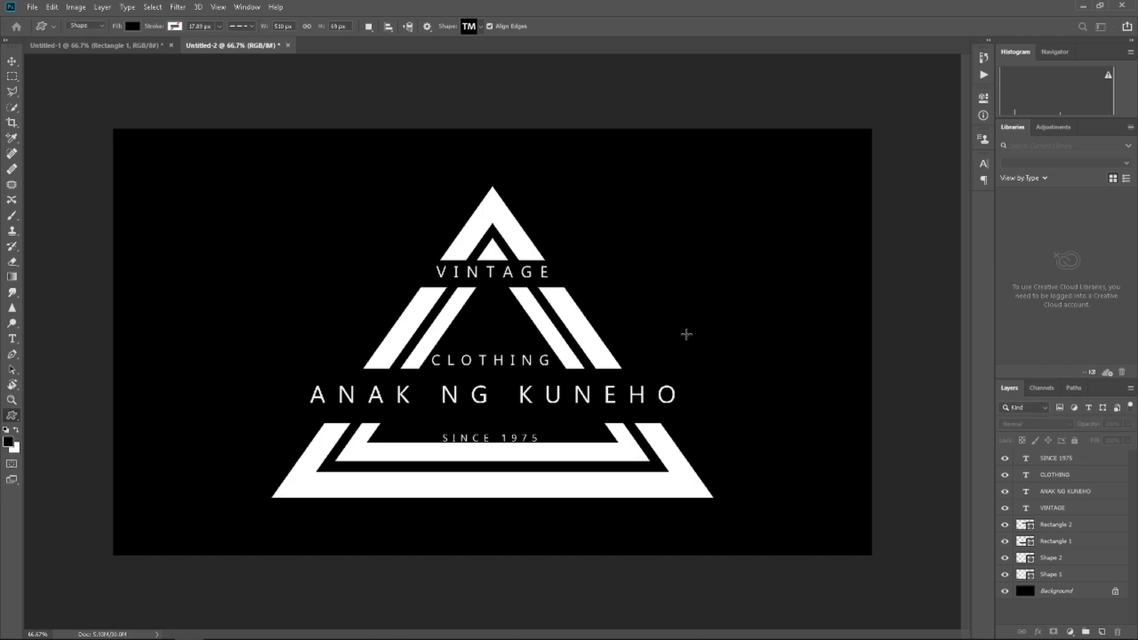
left_click_drag(680, 352, 755, 405)
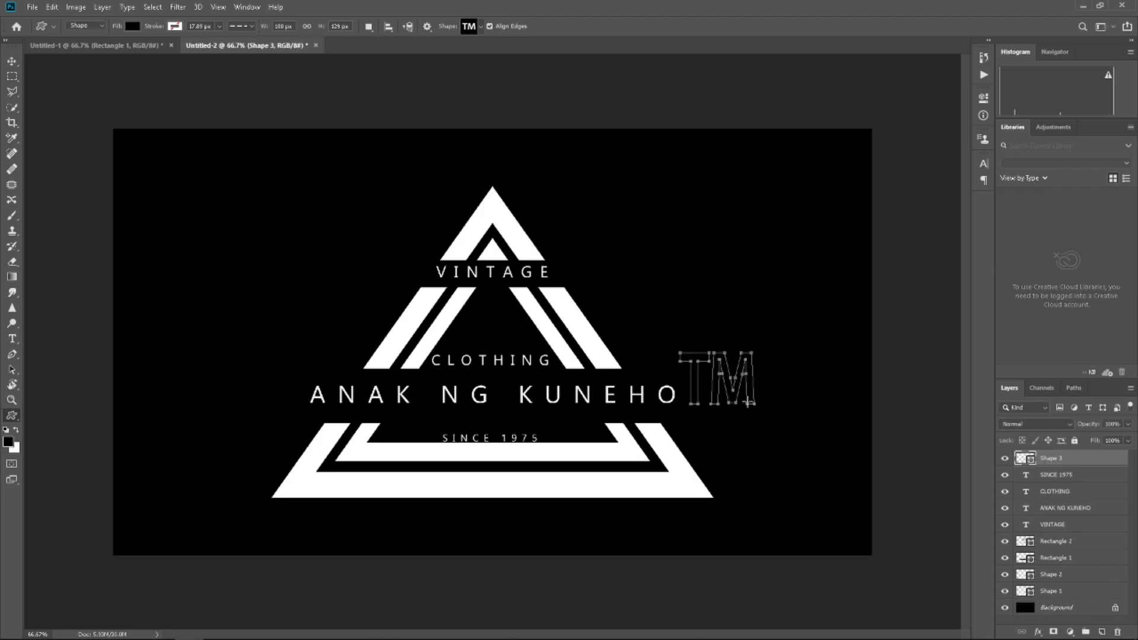
Fill the TM mark with white and shrink it to a small size
left_click(132, 27)
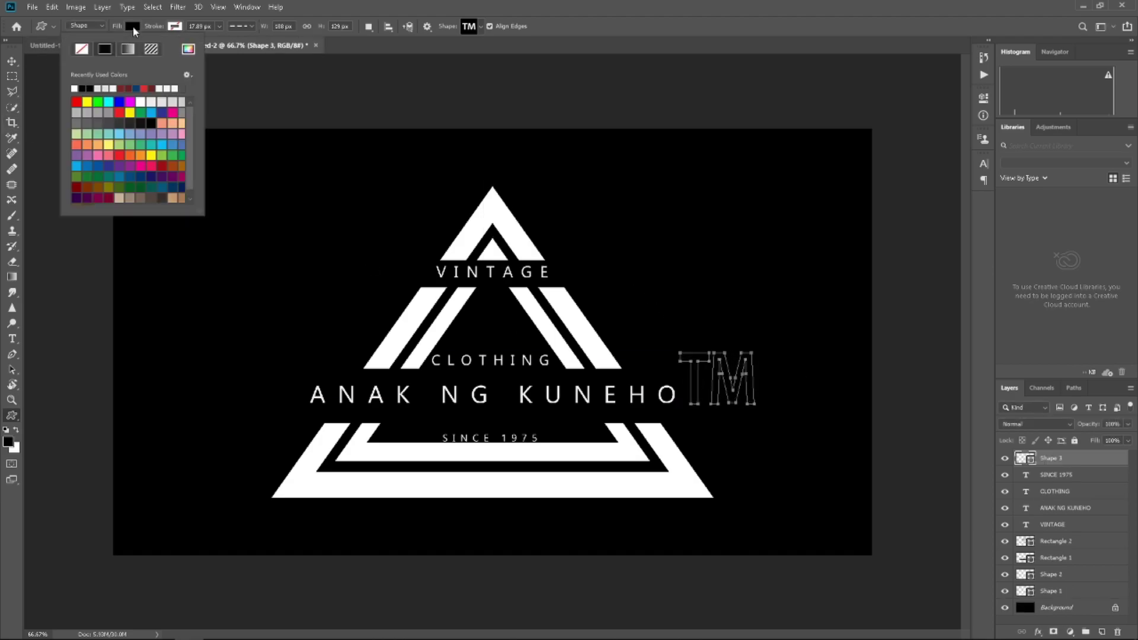
left_click(75, 89)
left_click(807, 337)
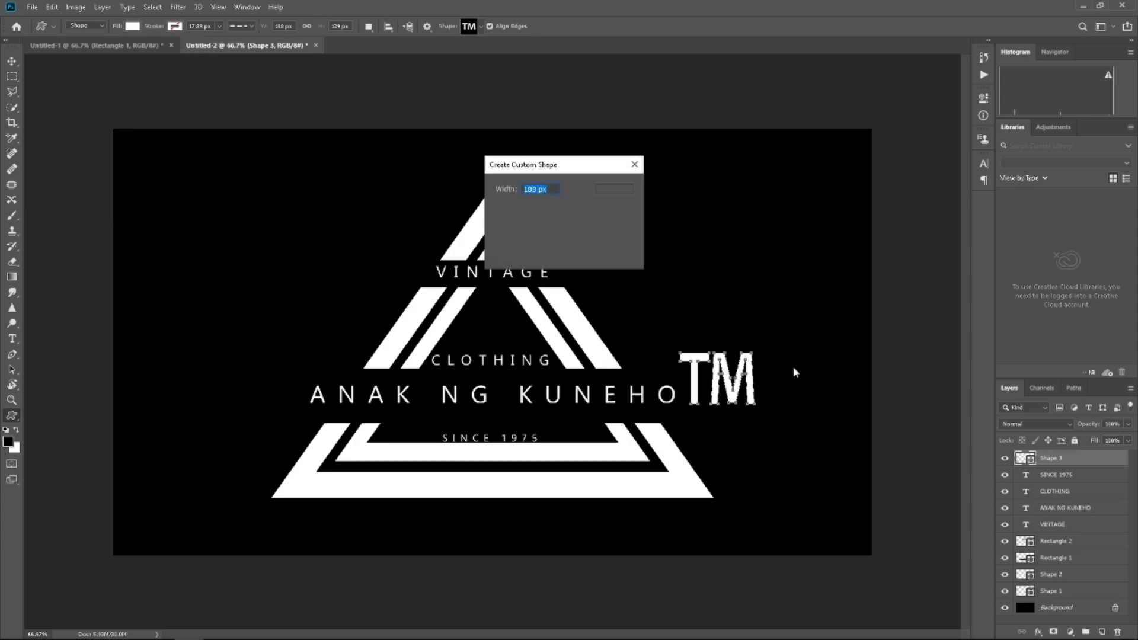
left_click(628, 264)
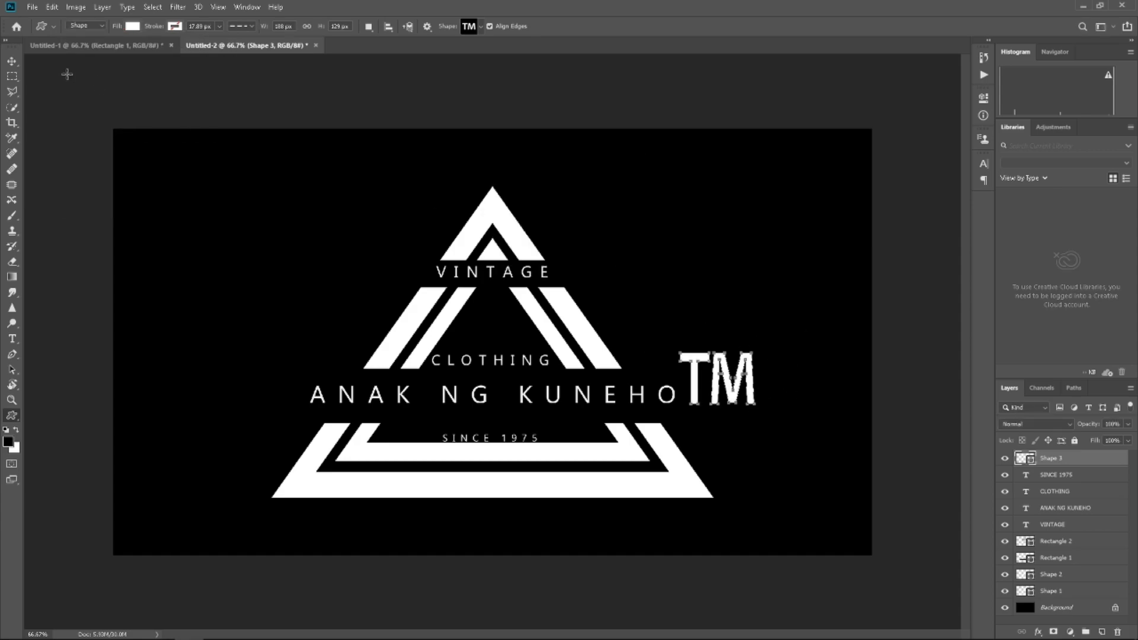
left_click(11, 61)
left_click_drag(756, 404, 700, 364)
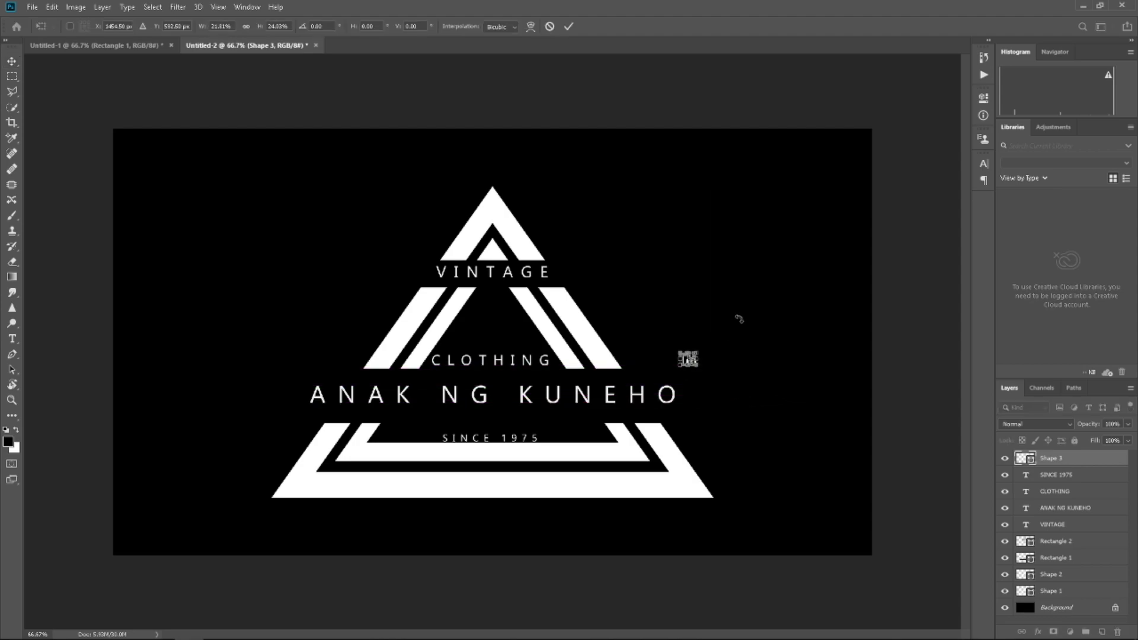
key("Return")
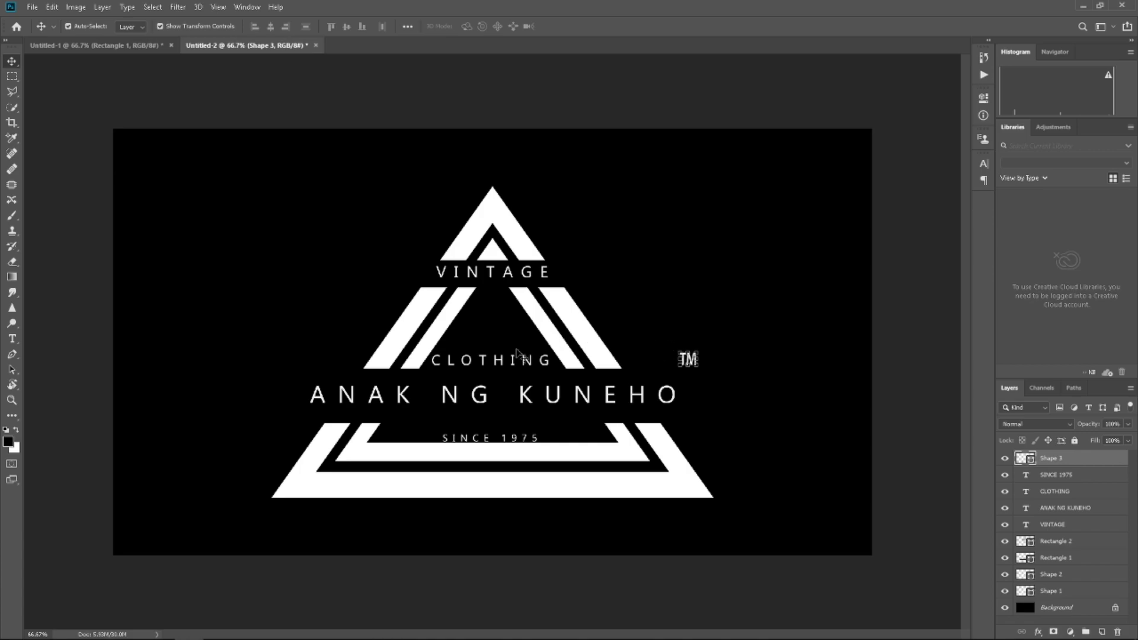
Zoom in and move the TM mark to the upper right of KUNEHO's final O
left_click(12, 401)
right_click(734, 379)
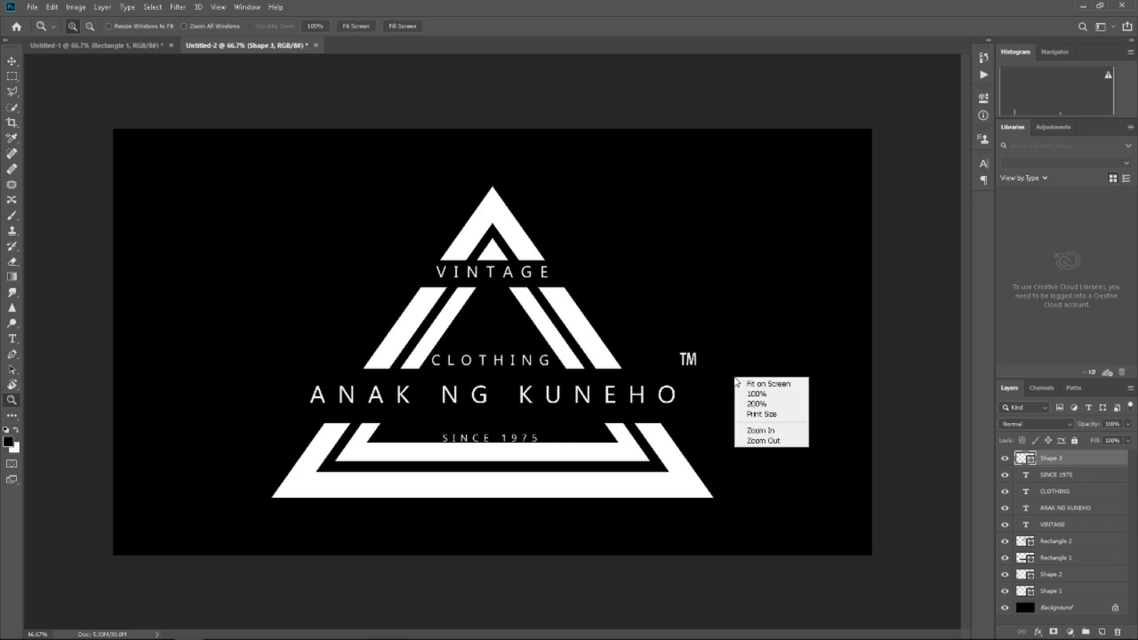
left_click(733, 359)
left_click(734, 358)
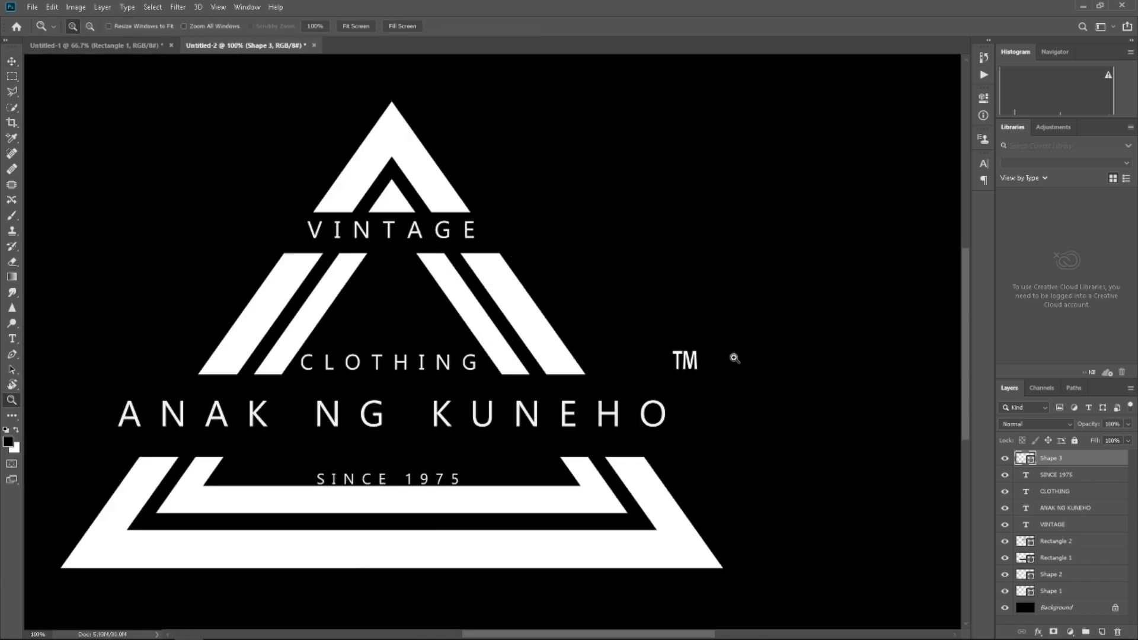
left_click(733, 358)
left_click(7, 61)
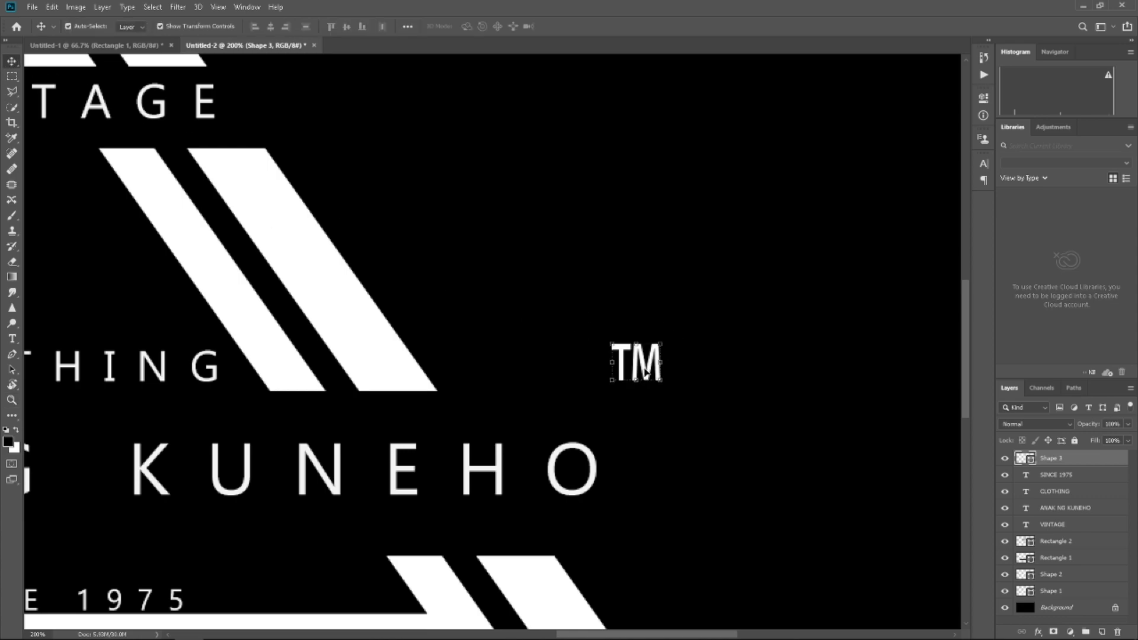
mouse_move(642, 361)
left_mouse_down()
mouse_move(627, 406)
mouse_move(599, 395)
mouse_move(663, 412)
left_mouse_up()
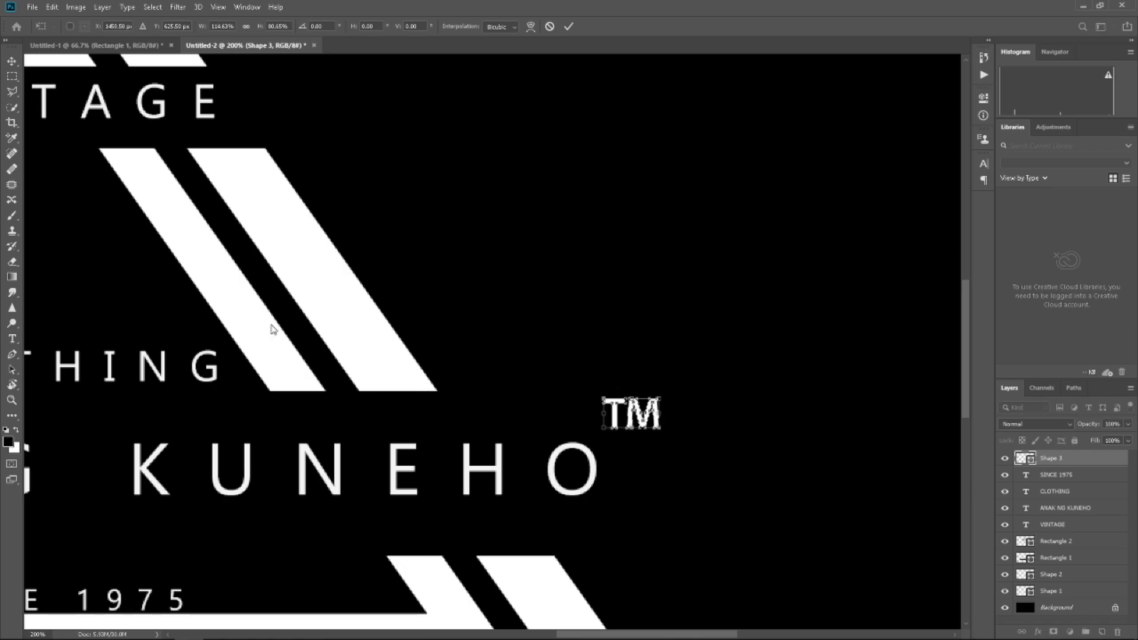
Zoom back out to view the whole finished logo
left_click(12, 400)
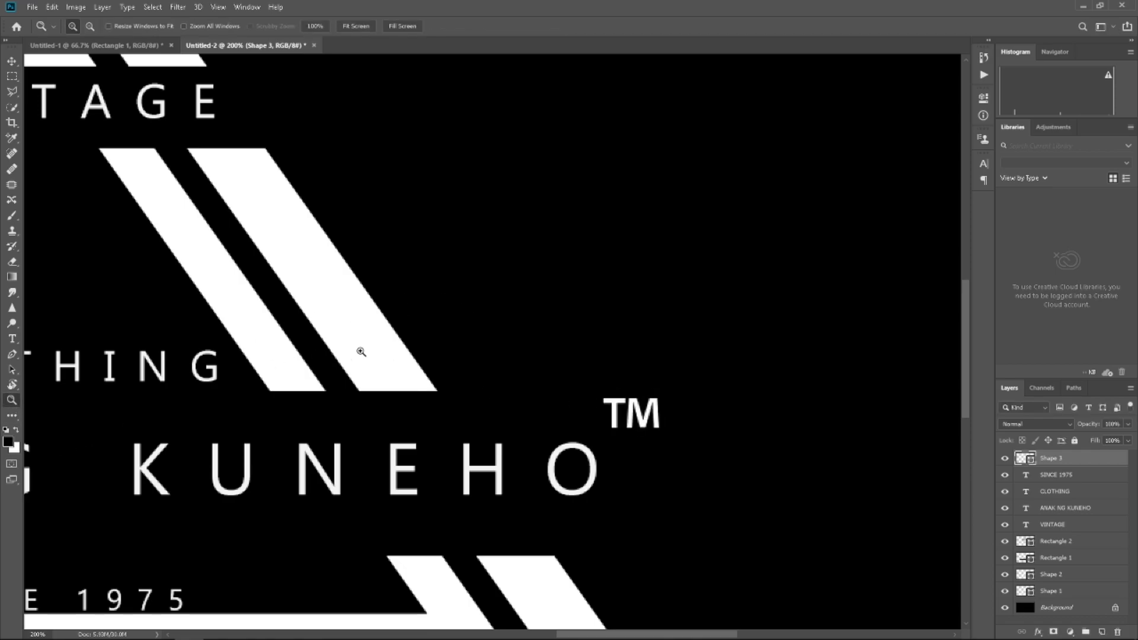
right_click(497, 328)
left_click(513, 390)
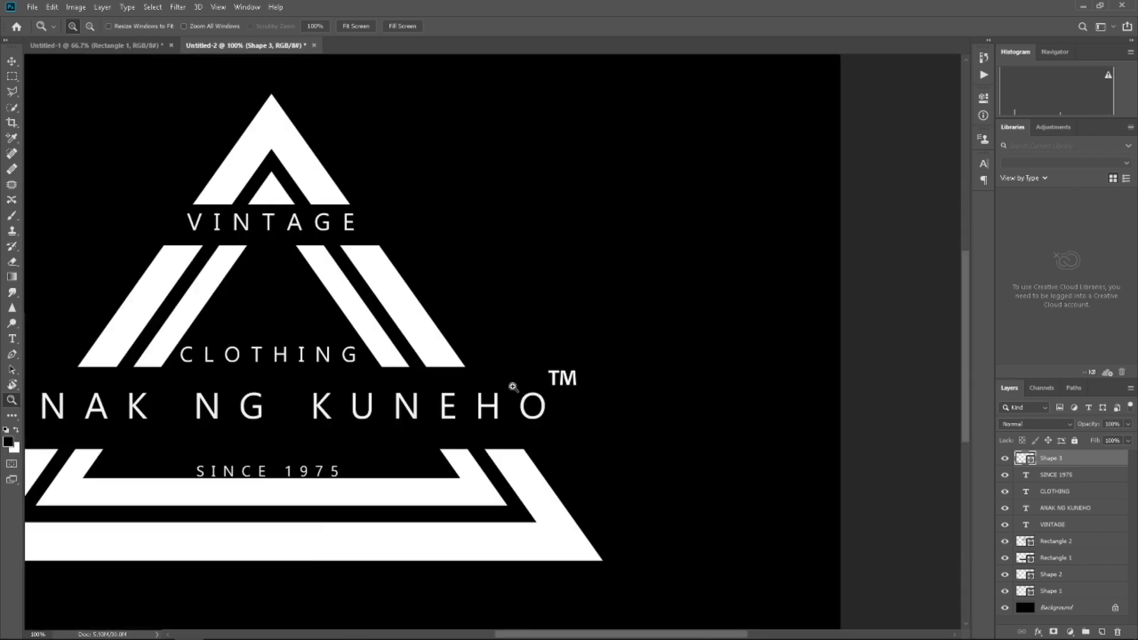
right_click(248, 369)
left_click(273, 432)
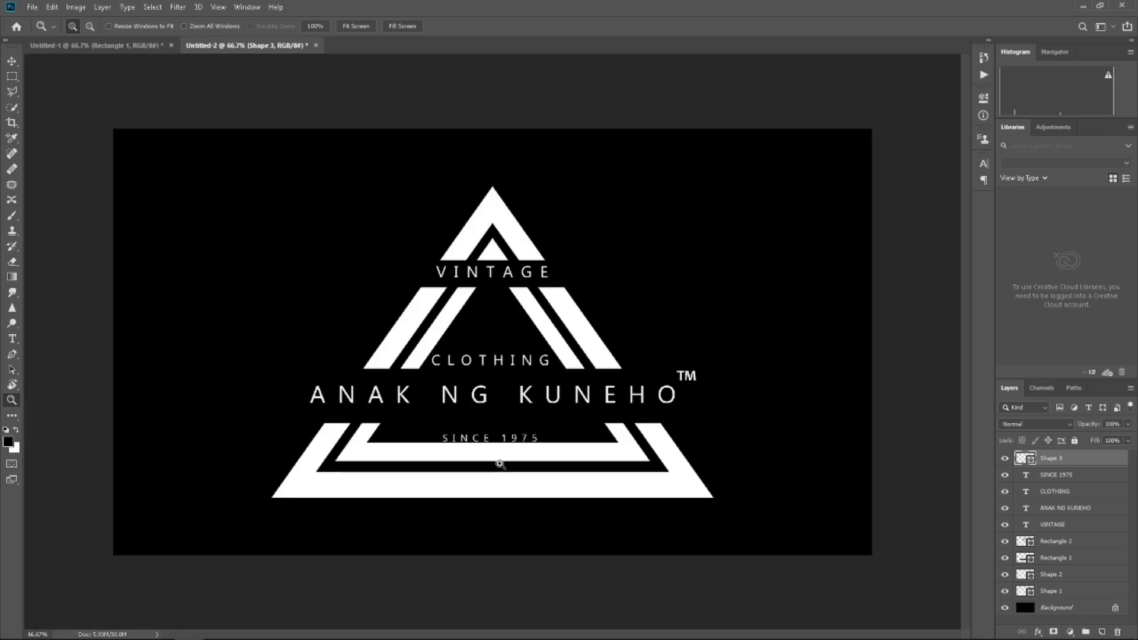